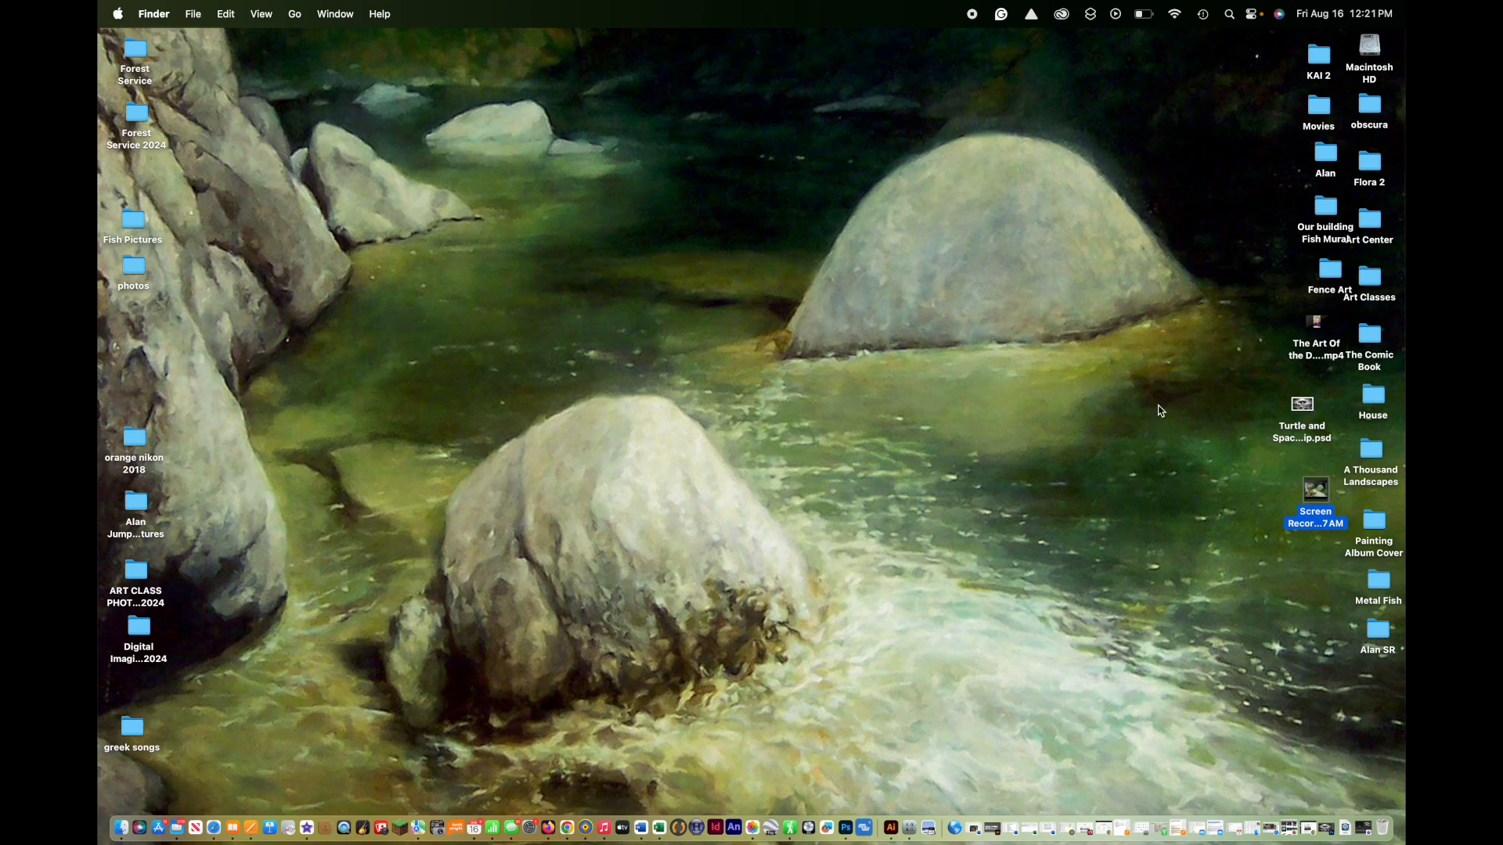
# Step: Open Turtle and Spaceship.psd in Photoshop, raise the window on the desktop, and move the contextual task bar above the spaceship
pyautogui.click(1312, 407)
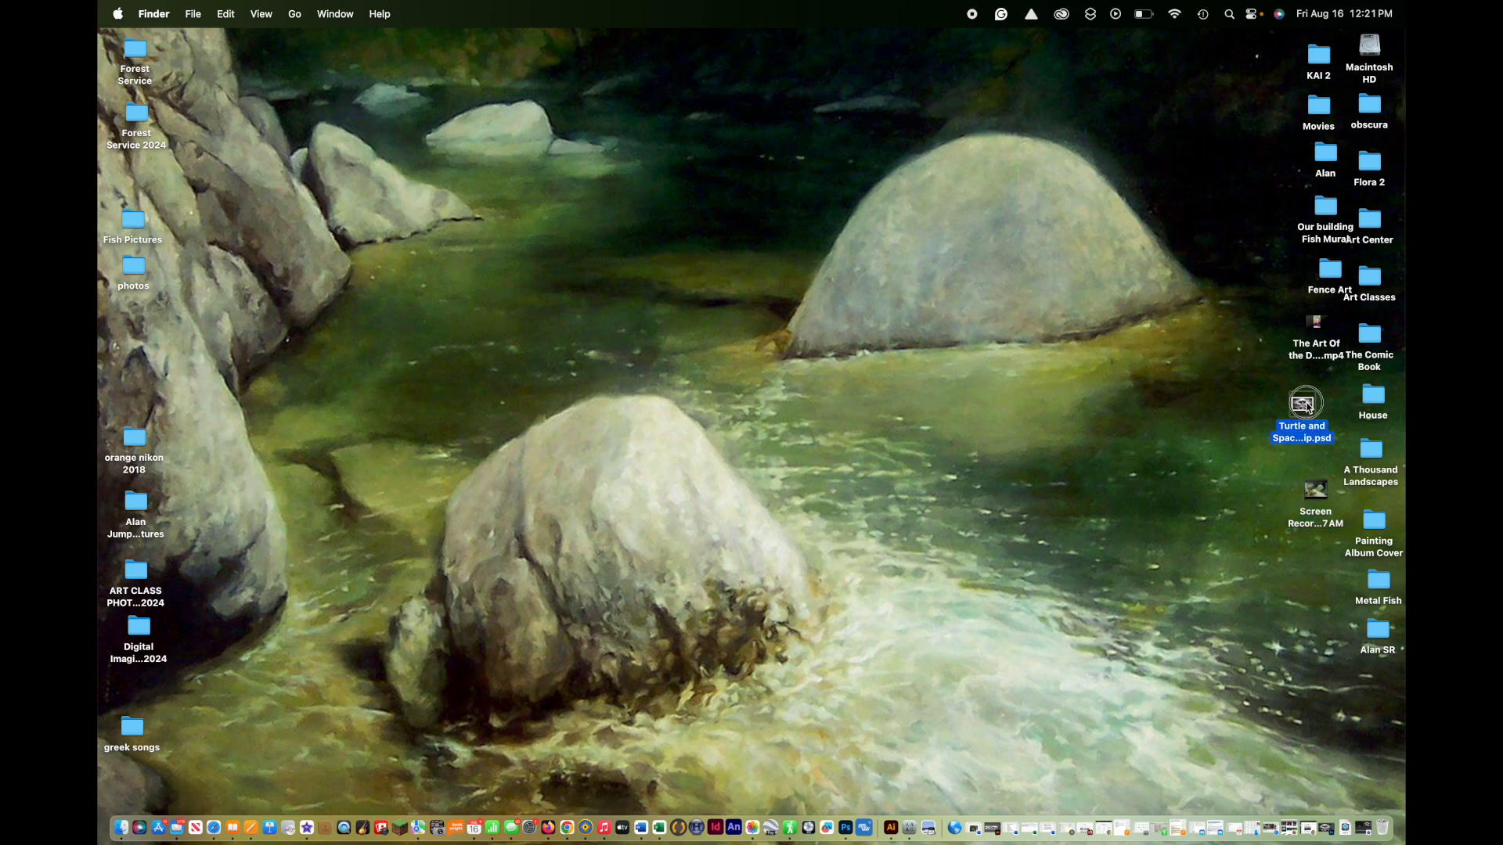
pyautogui.moveTo(1312, 407); pyautogui.dragTo(848, 837)
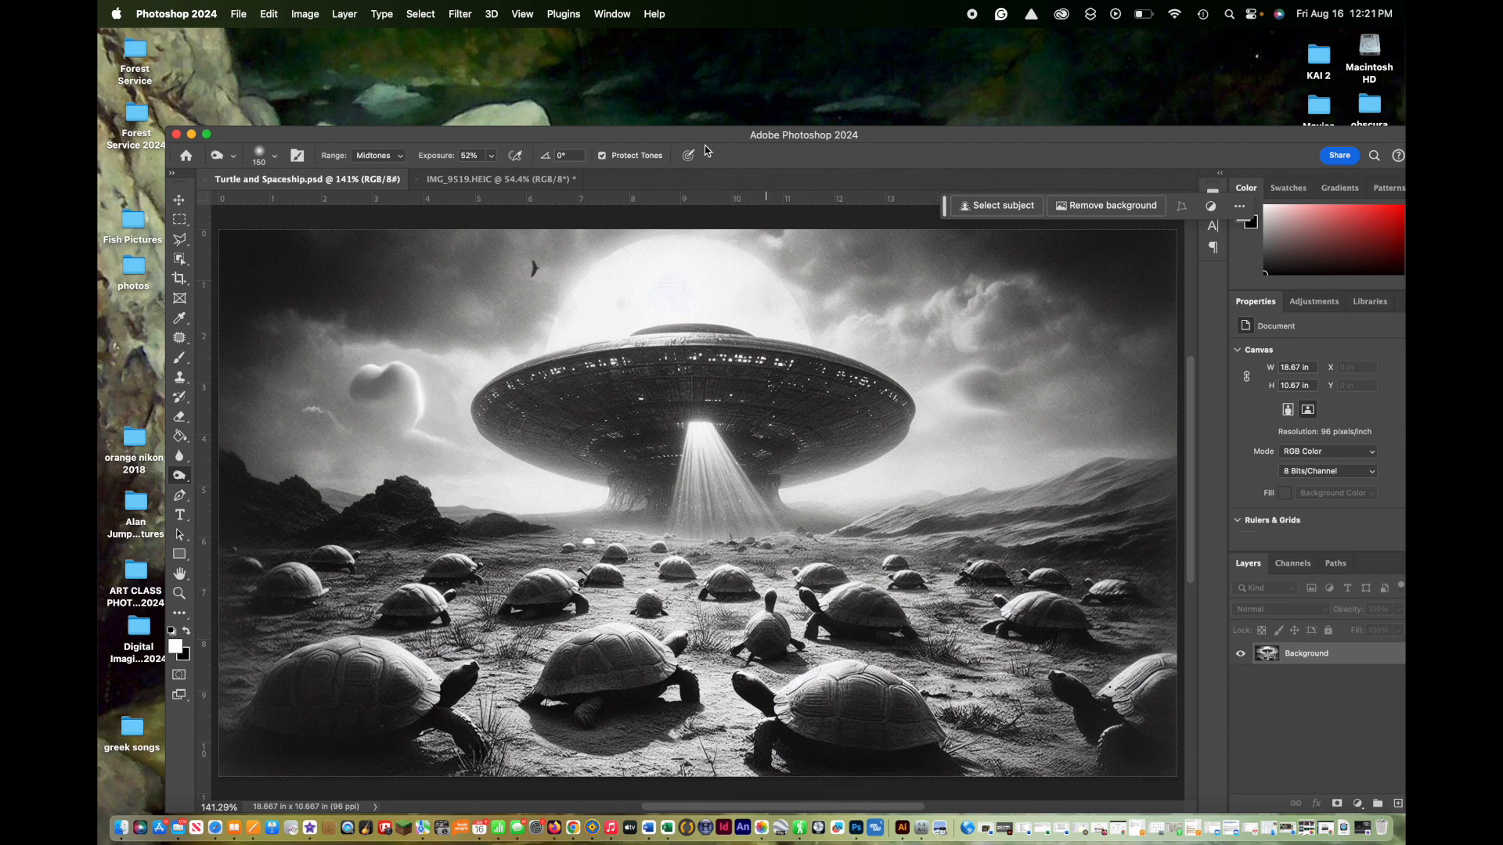
pyautogui.moveTo(633, 139); pyautogui.dragTo(619, 54)
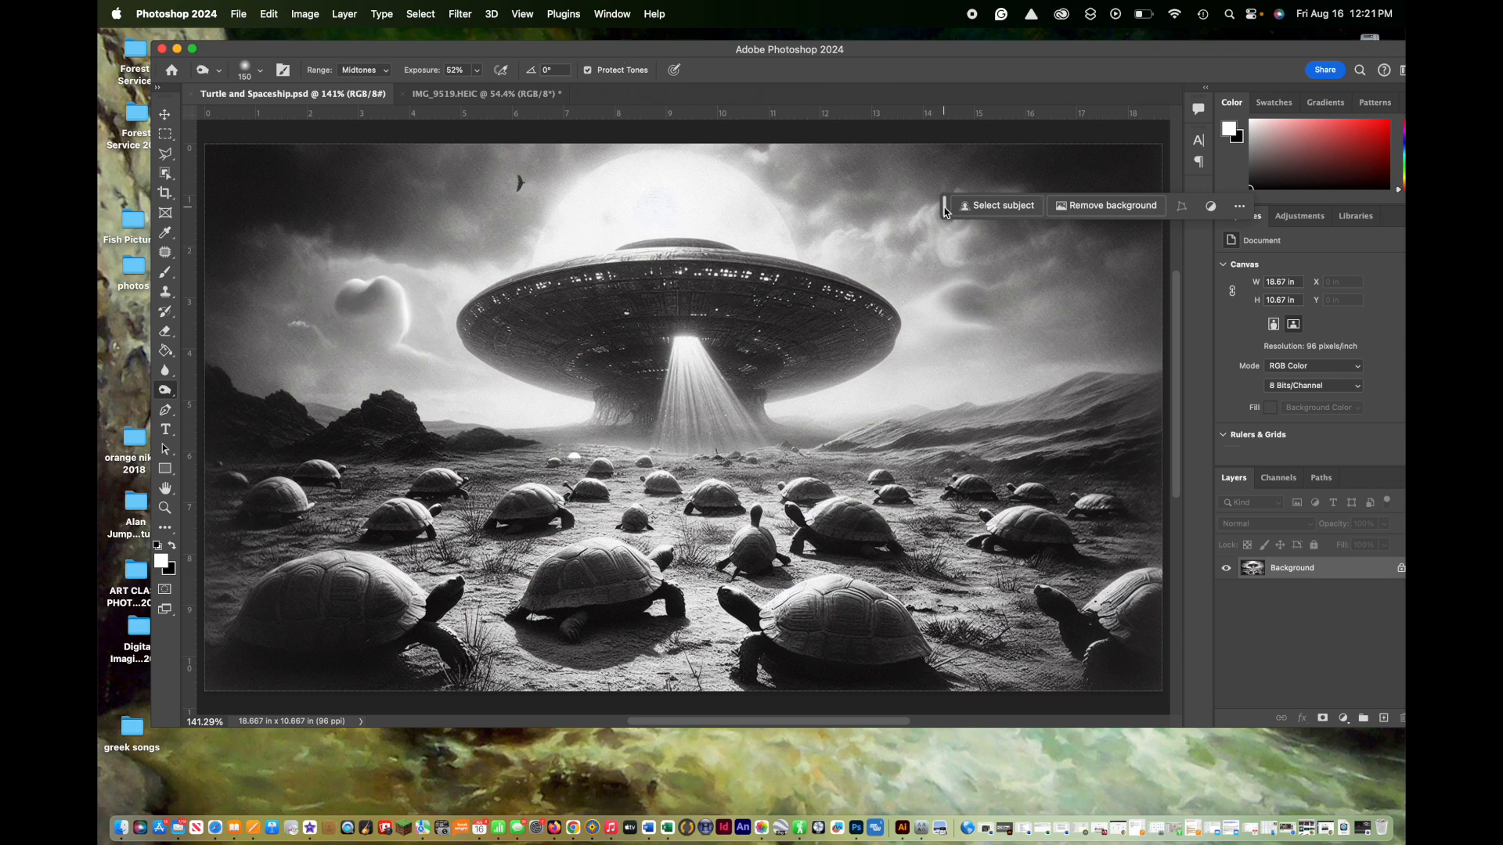
pyautogui.moveTo(944, 211); pyautogui.dragTo(859, 138)
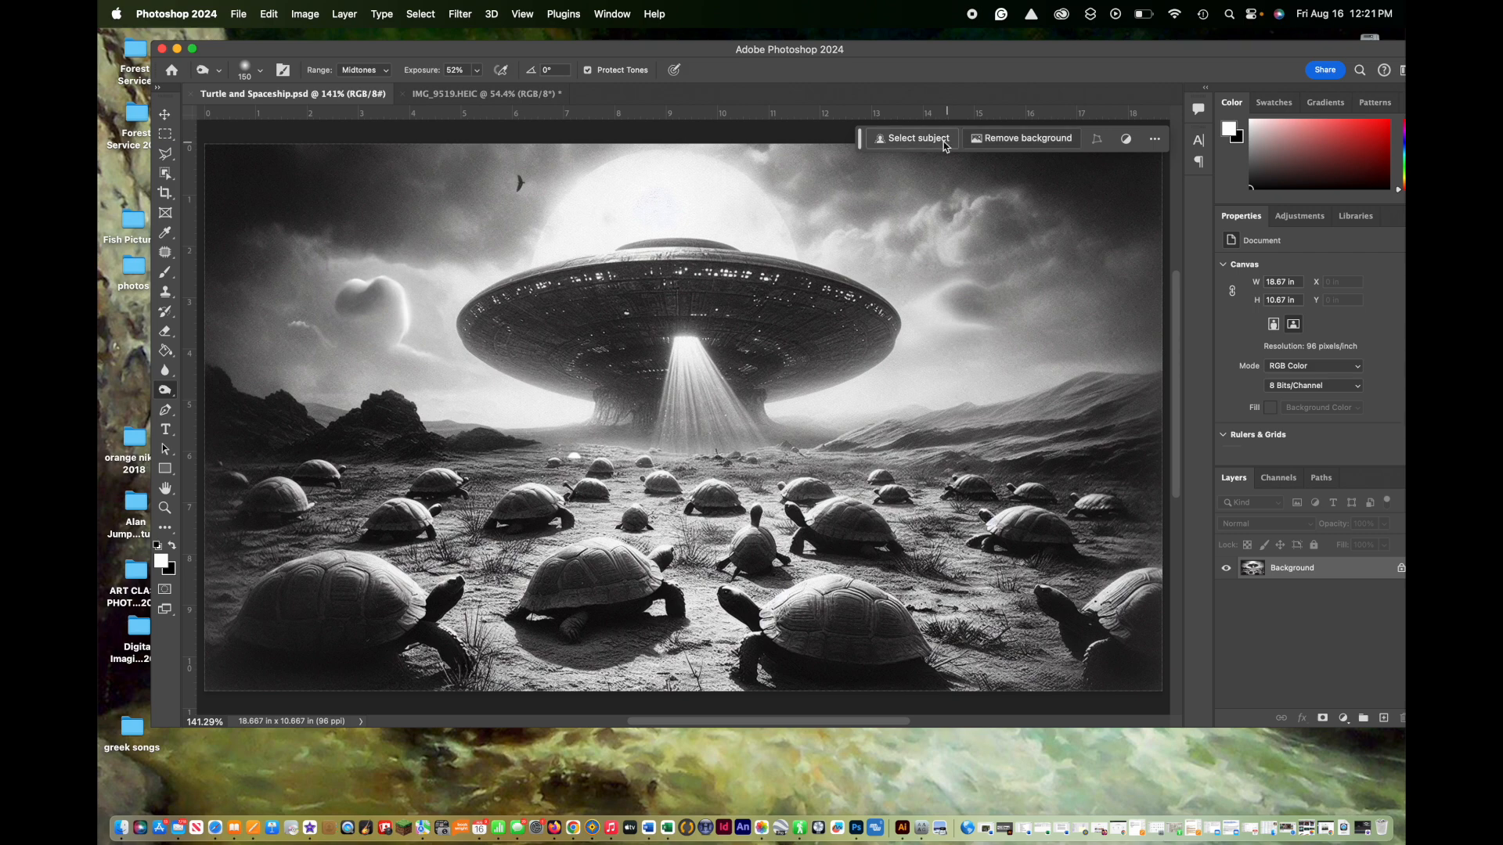
# Step: Add the title "Where Turtles Came From" in Futura Condensed Medium at 120 pt and place it across the foreground turtles
pyautogui.click(167, 175)
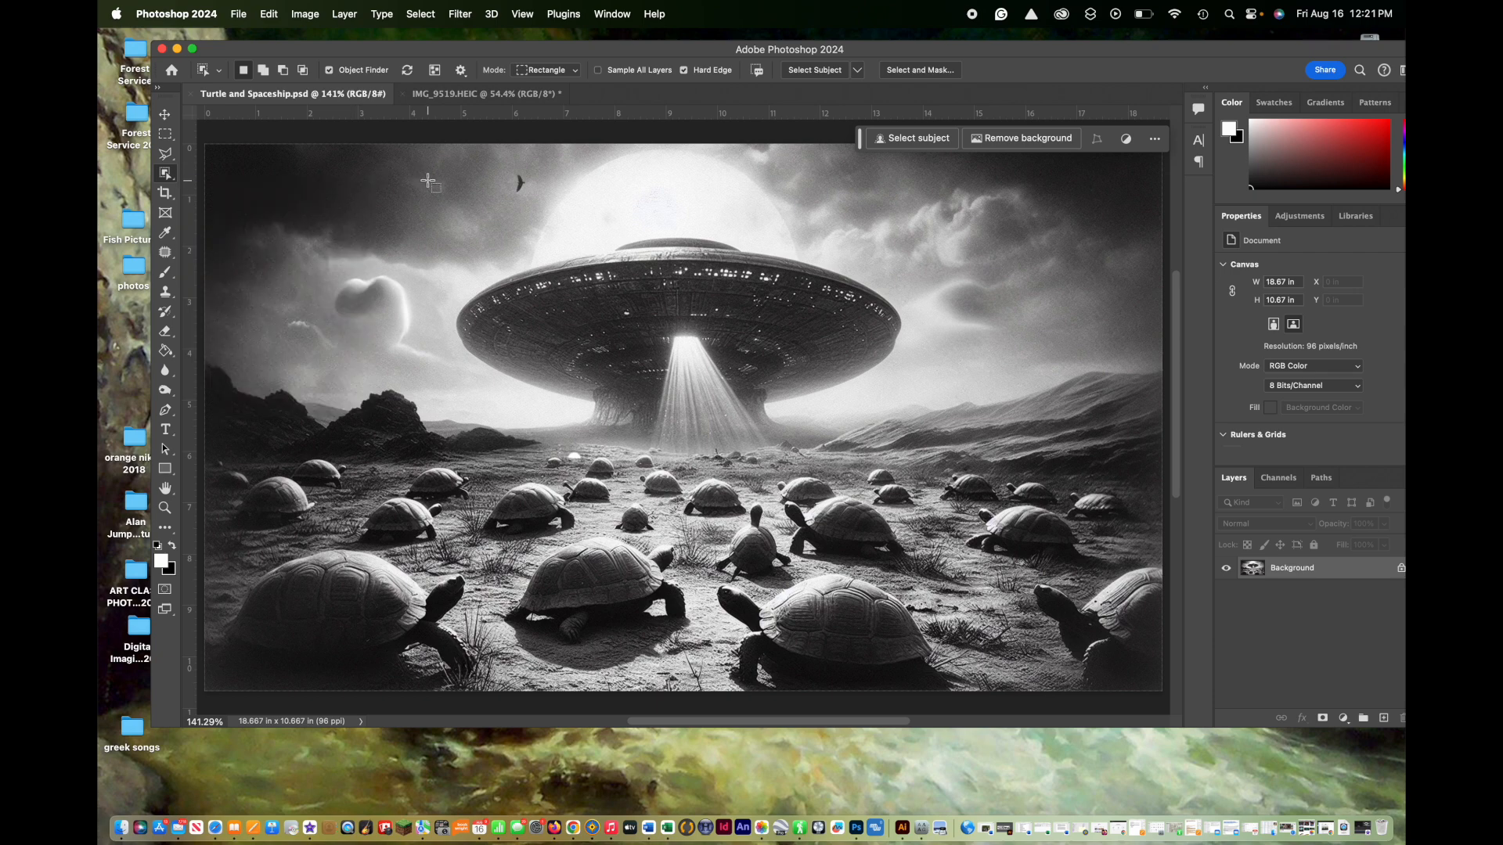
pyautogui.click(255, 228)
pyautogui.click(166, 430)
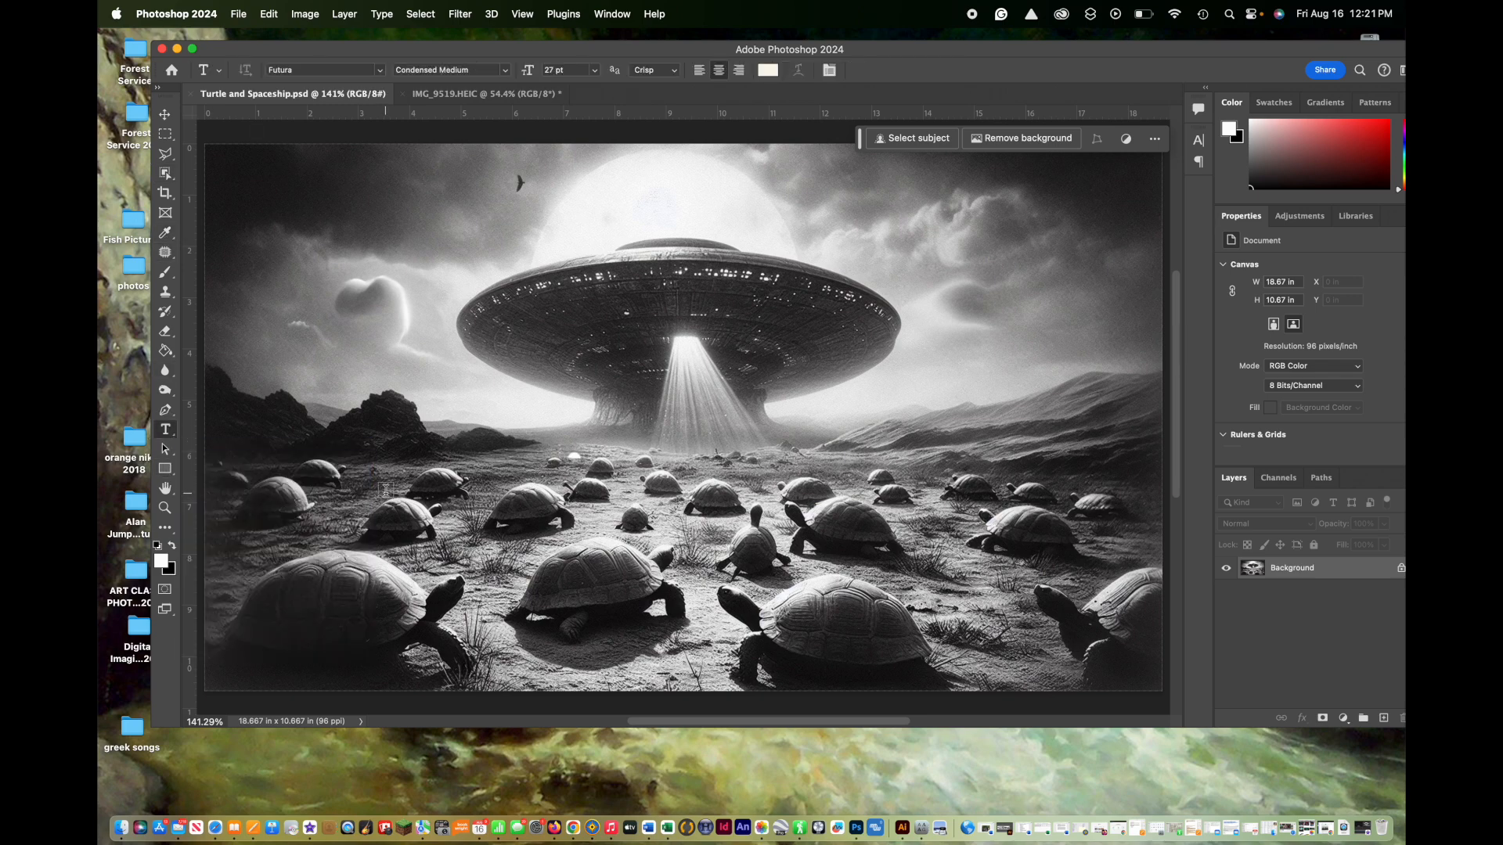
pyautogui.click(417, 486)
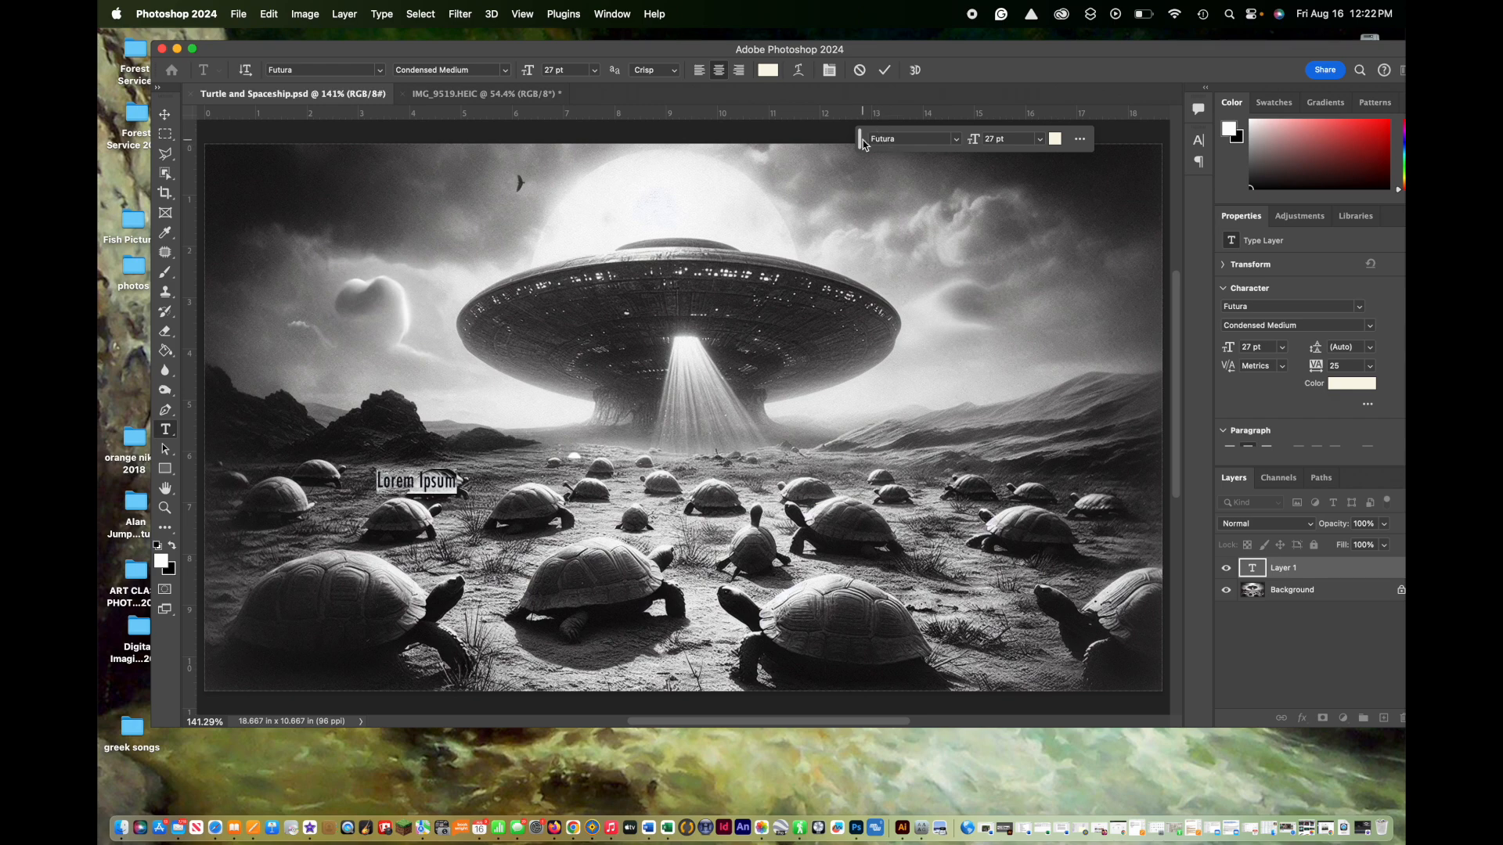
pyautogui.click(956, 141)
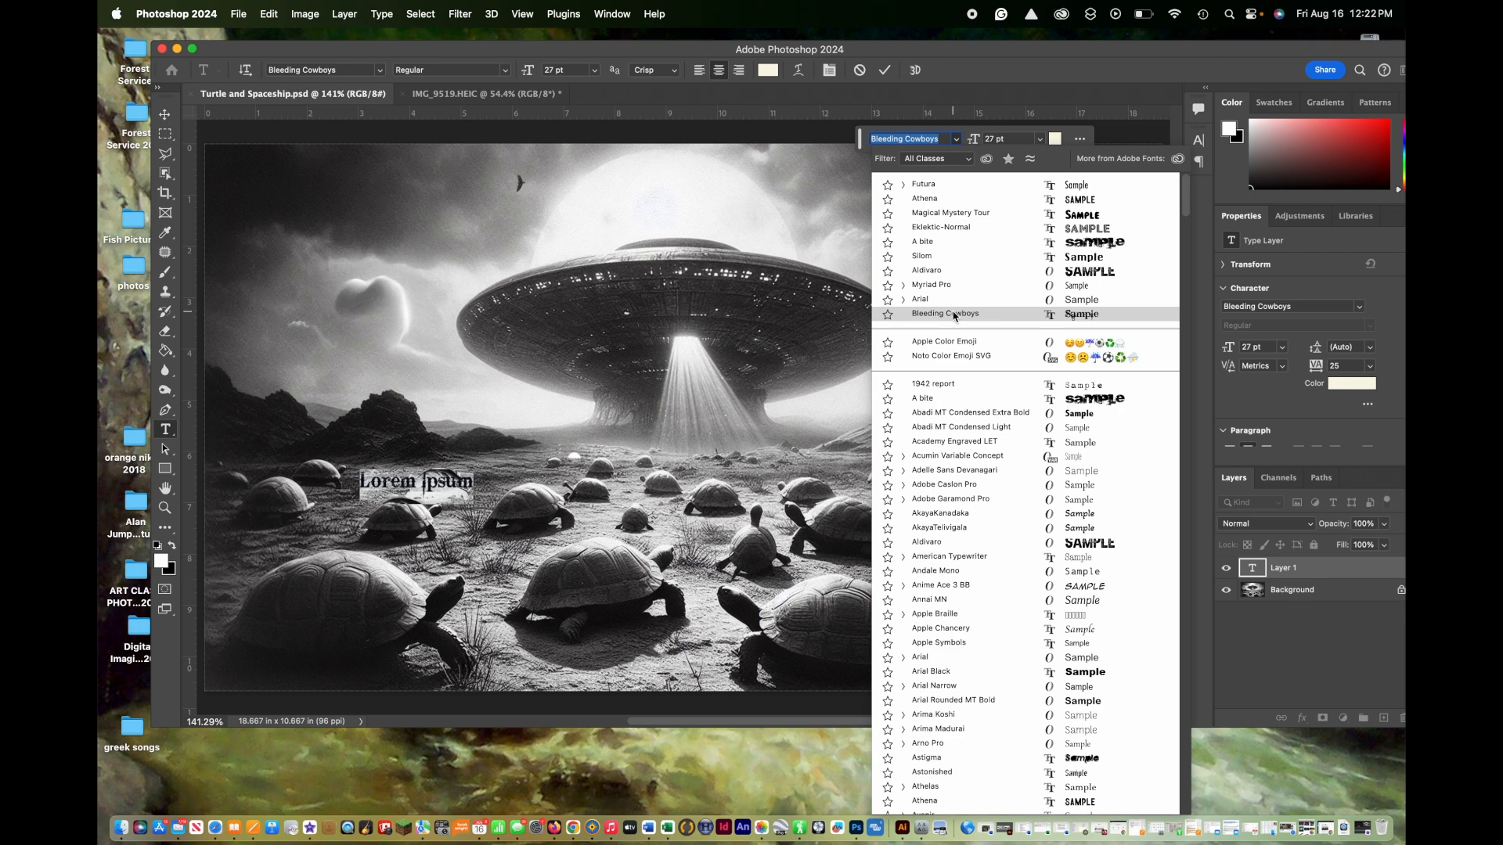
pyautogui.click(931, 185)
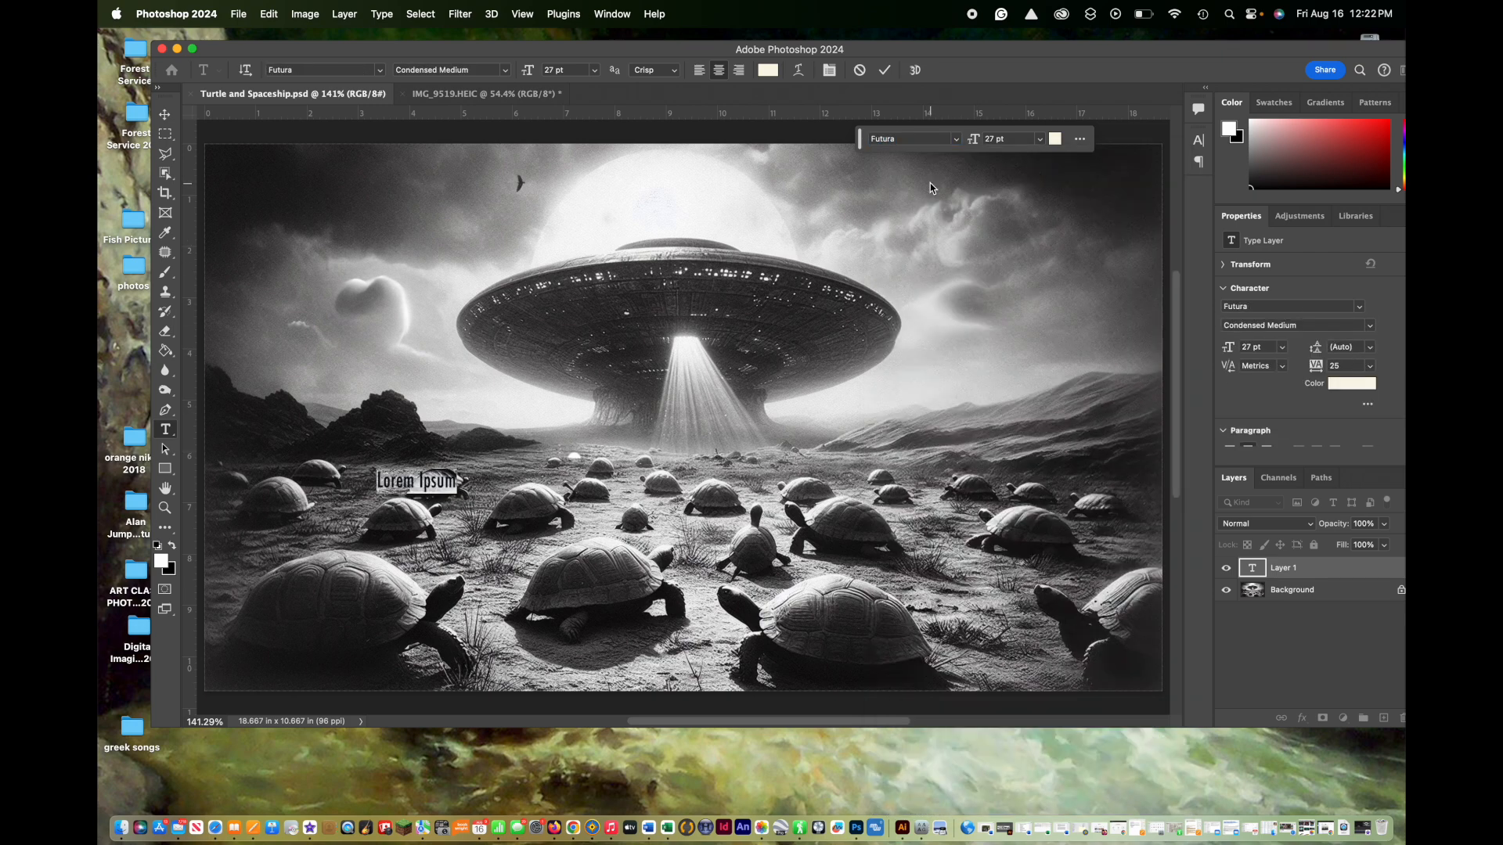
pyautogui.click(368, 487)
pyautogui.moveTo(378, 482); pyautogui.dragTo(461, 484)
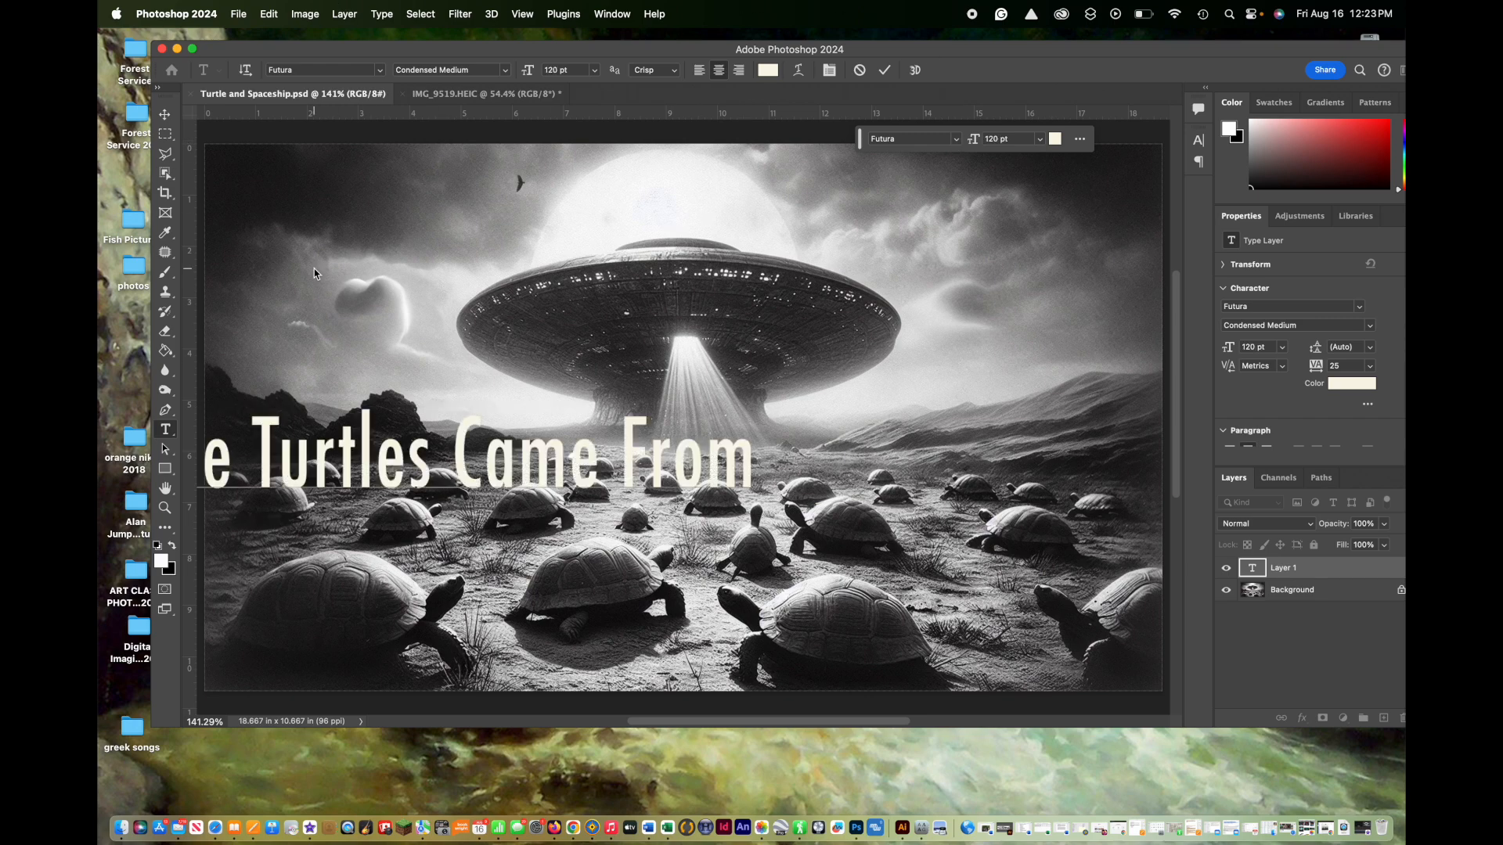
pyautogui.click(165, 116)
pyautogui.moveTo(373, 463); pyautogui.dragTo(664, 567)
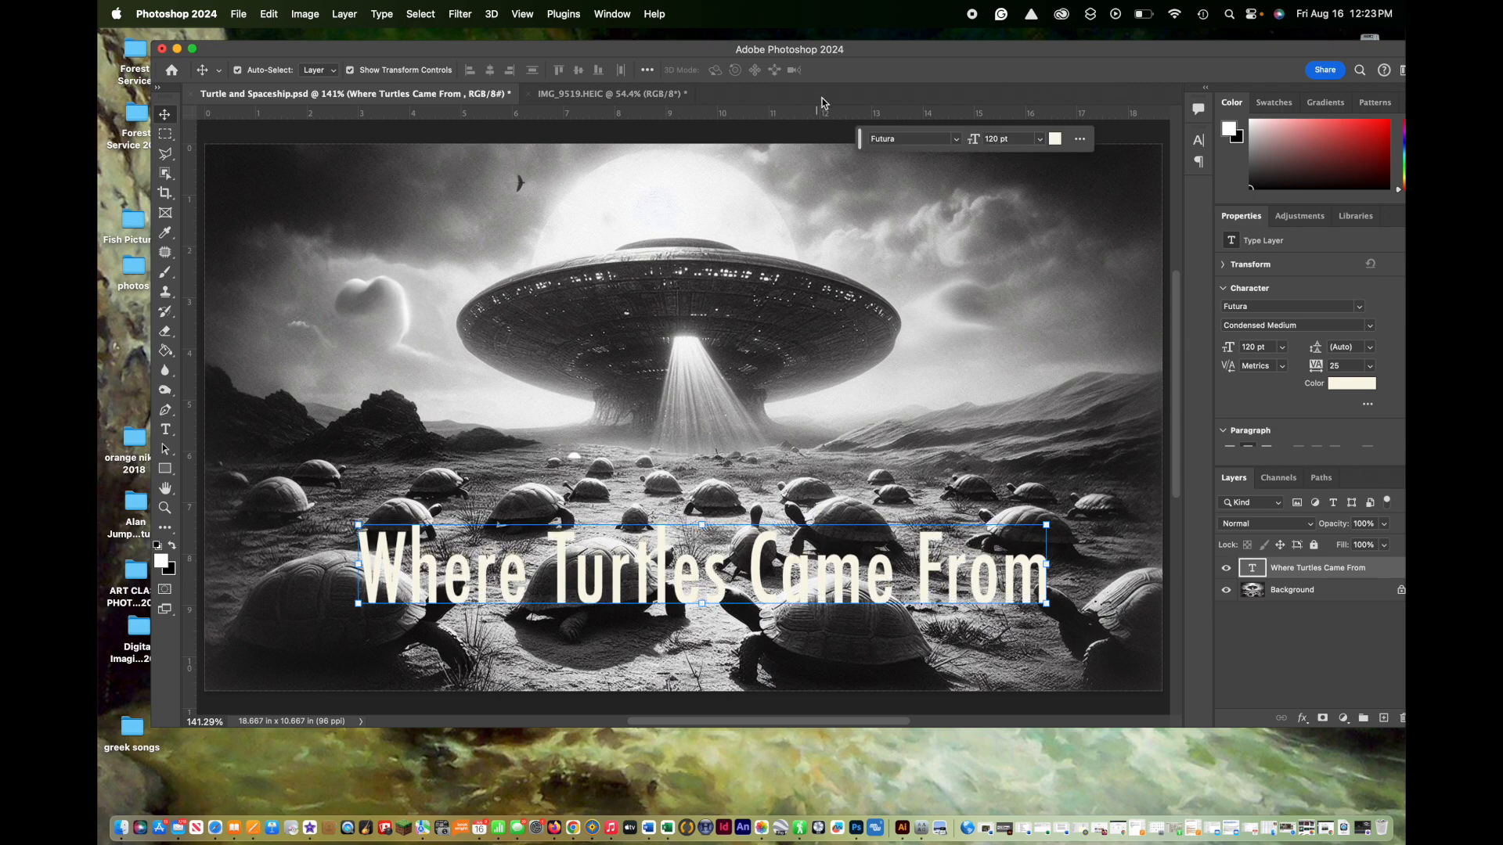
# Step: Enlarge the title to 130 pt, then 140 pt, and move it lower, near the image's bottom edge
pyautogui.click(1042, 146)
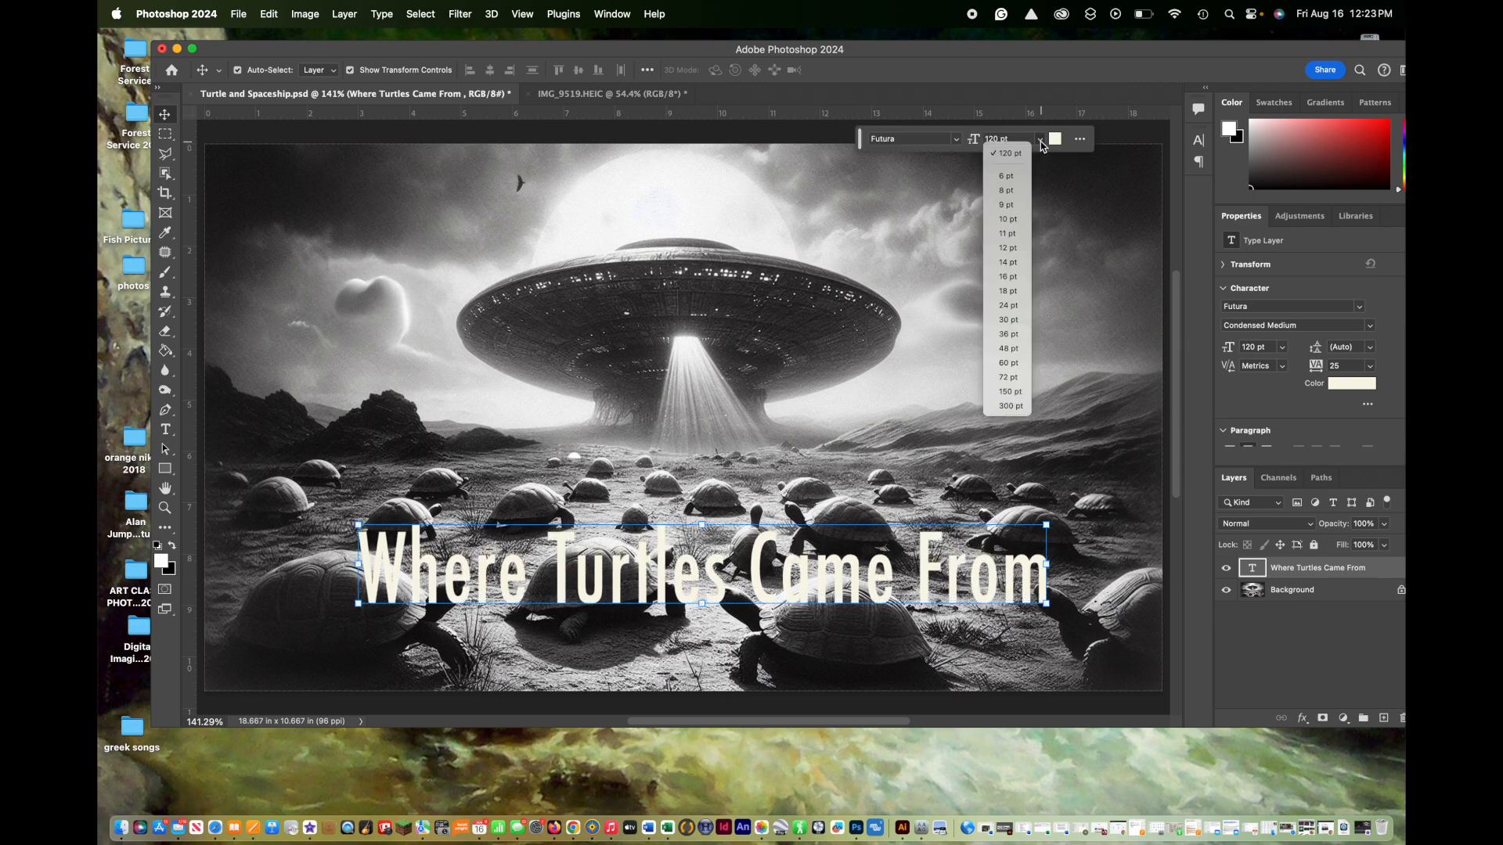
pyautogui.click(998, 141)
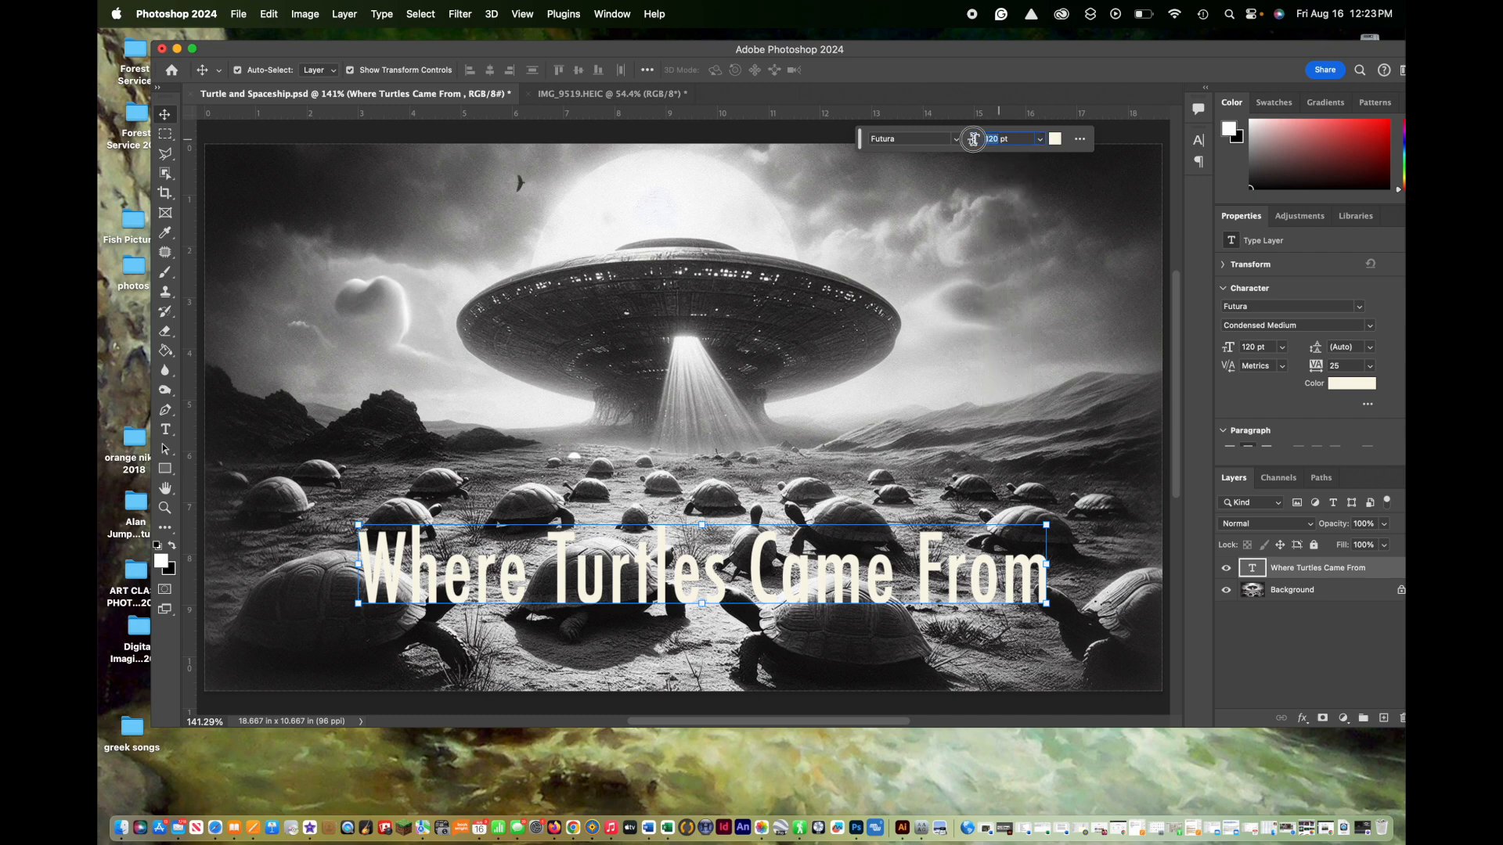
pyautogui.write('130')
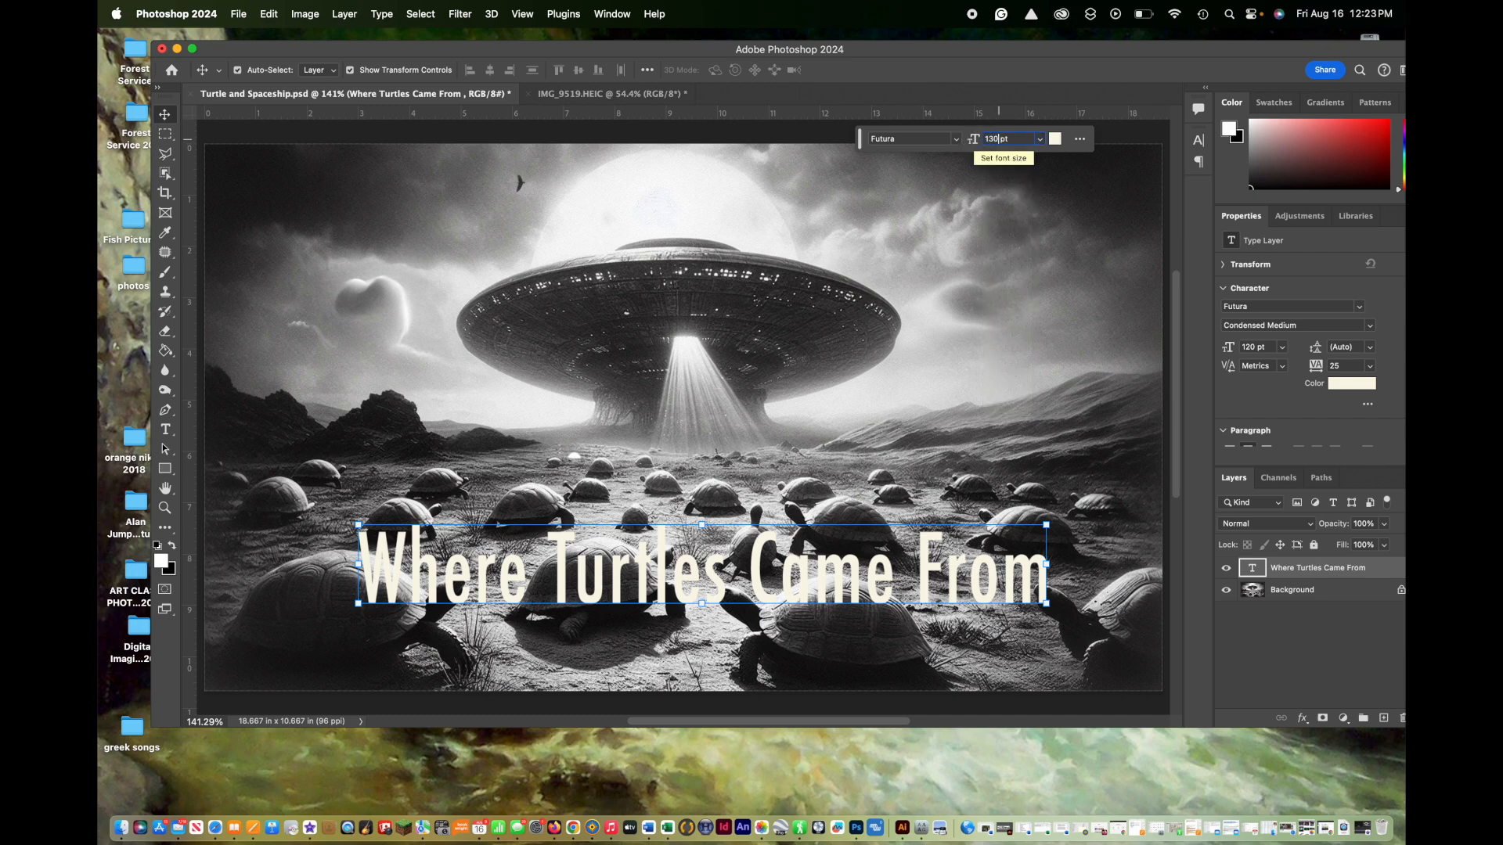
pyautogui.press('Return')
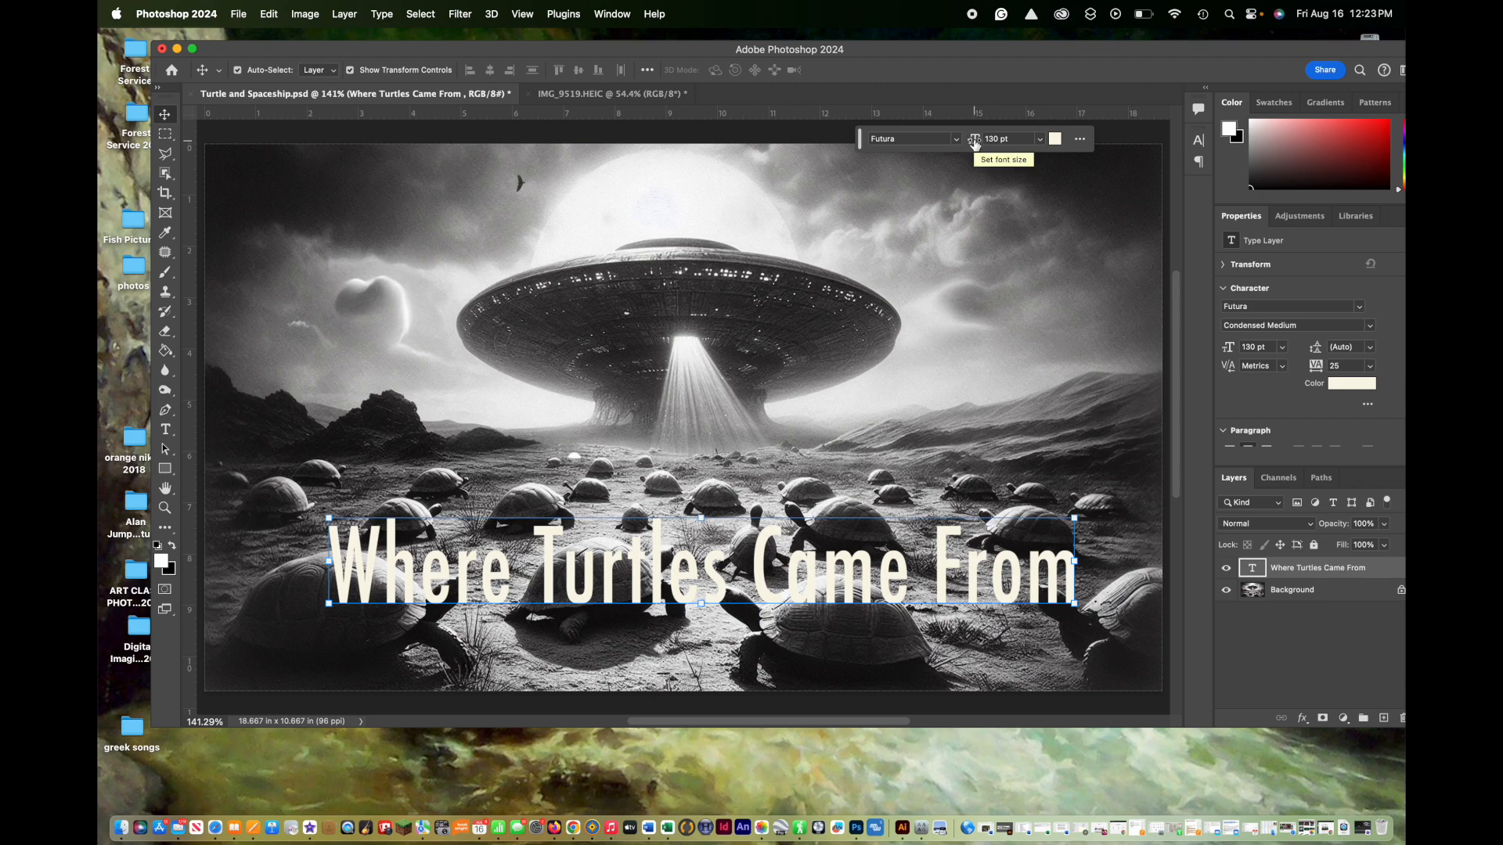
pyautogui.moveTo(975, 141); pyautogui.dragTo(984, 138)
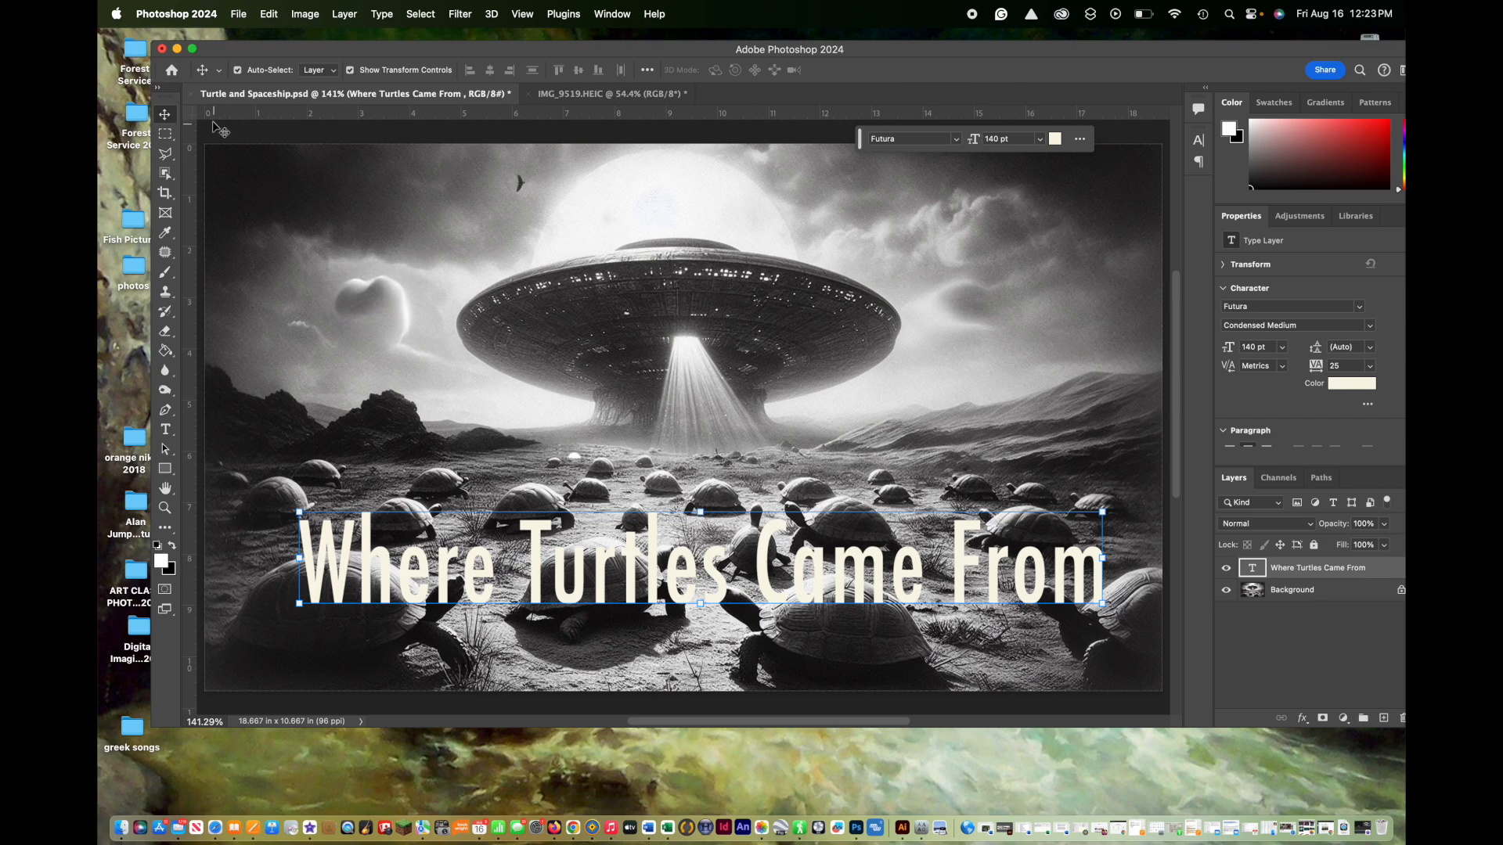
pyautogui.moveTo(611, 564); pyautogui.dragTo(586, 615)
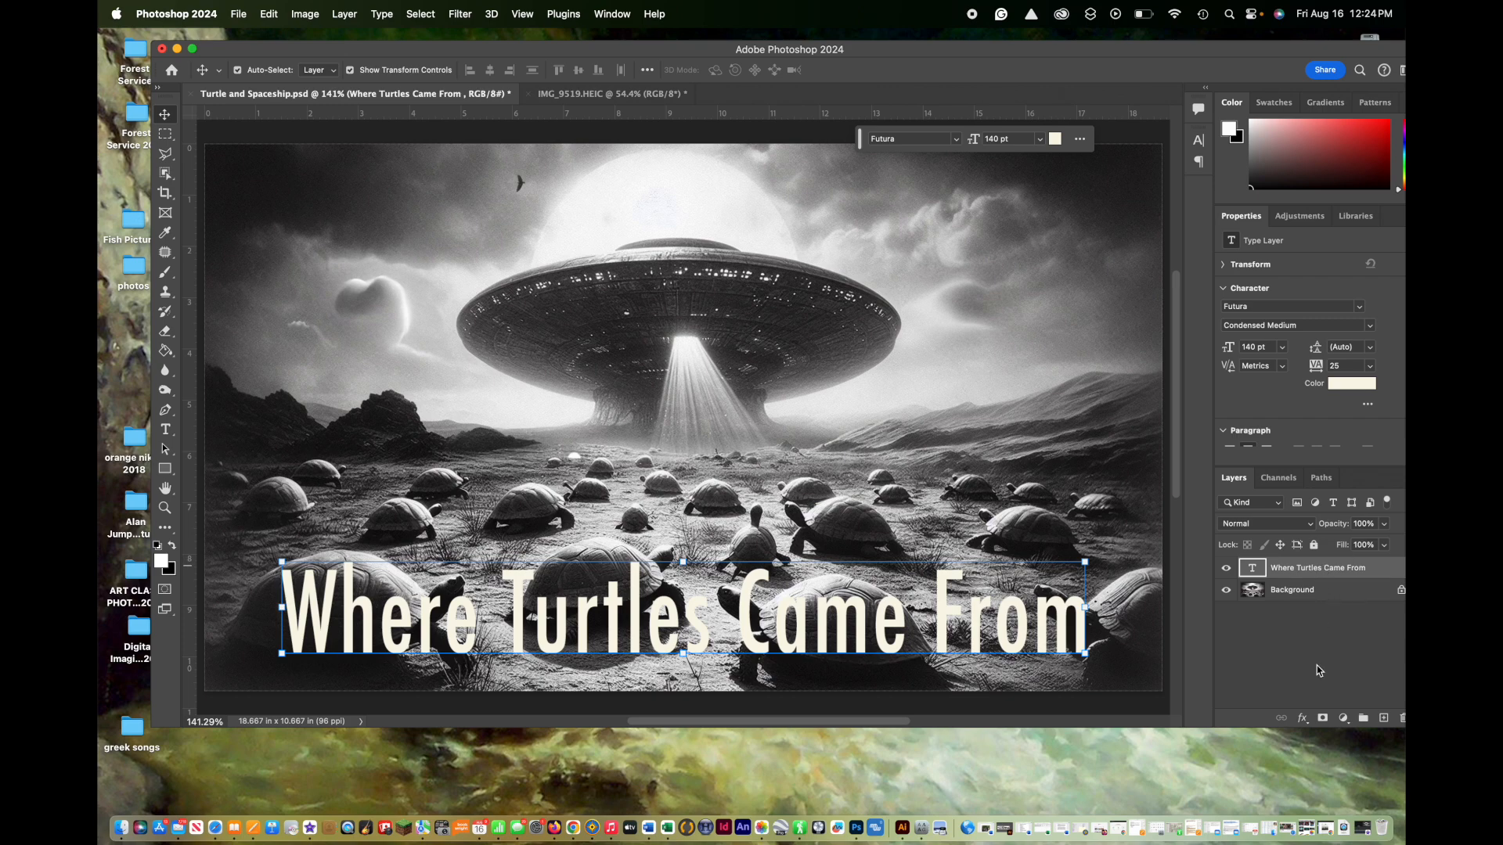
# Step: Add a Drop Shadow effect to the title layer and move the Layer Style dialog clear of the text
pyautogui.click(1303, 720)
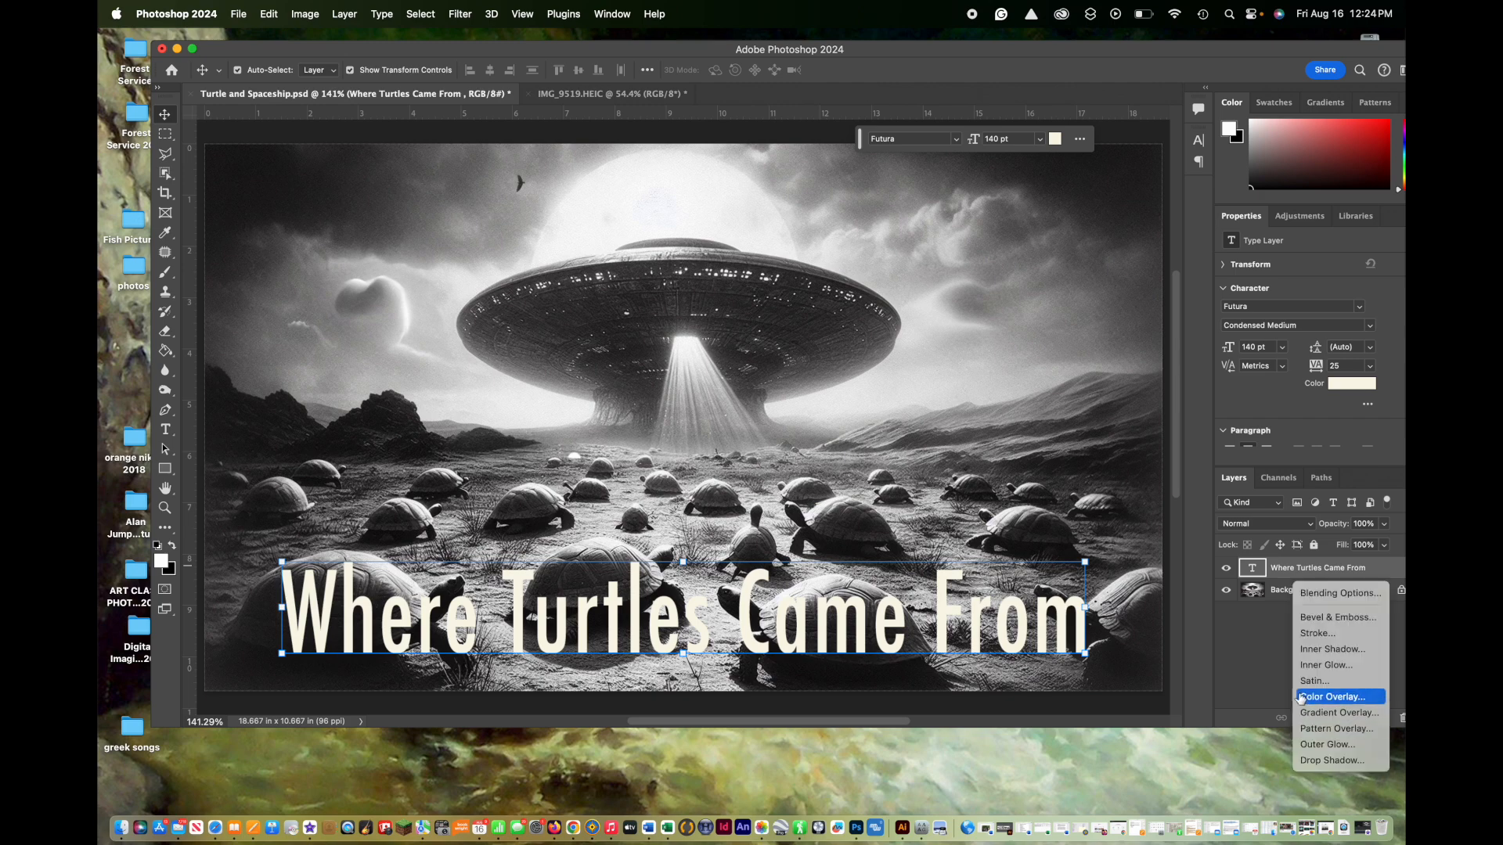
pyautogui.click(1321, 760)
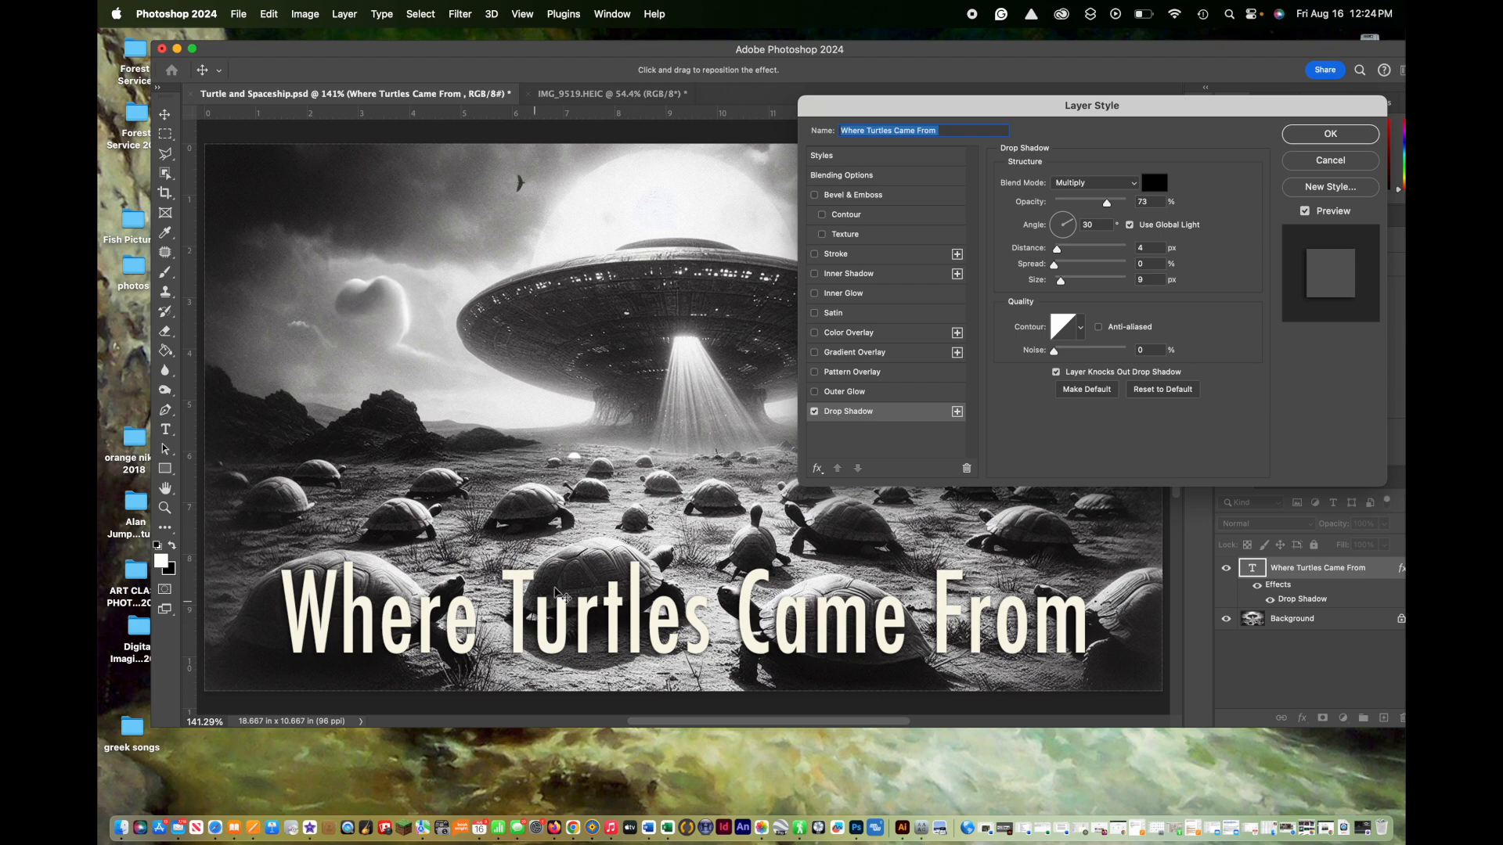
pyautogui.moveTo(1023, 111); pyautogui.dragTo(940, 60)
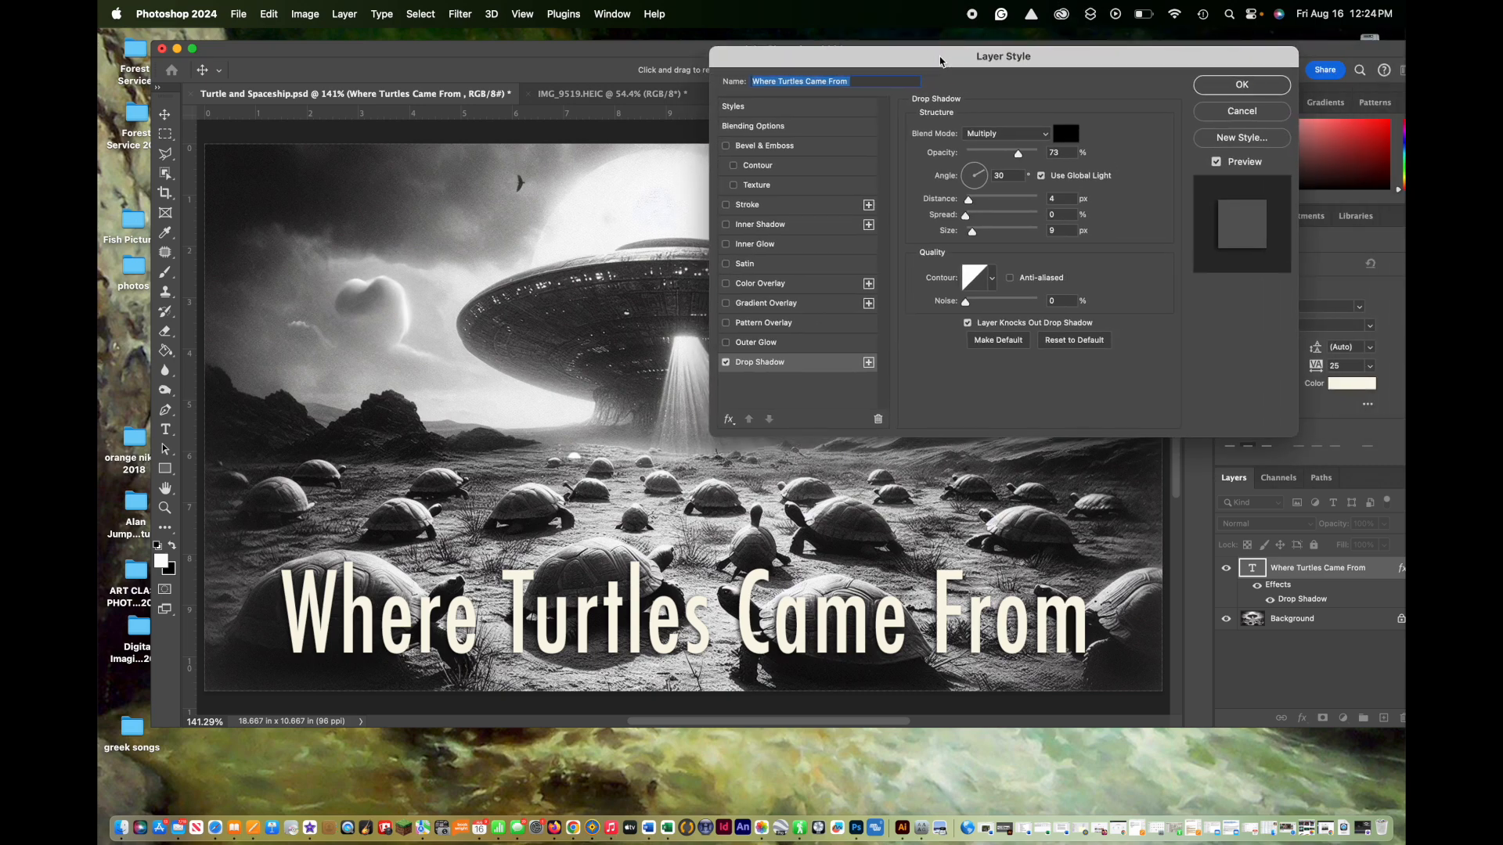
# Step: Try the Screen blend mode for the title's drop shadow and return it to Multiply
pyautogui.click(1047, 136)
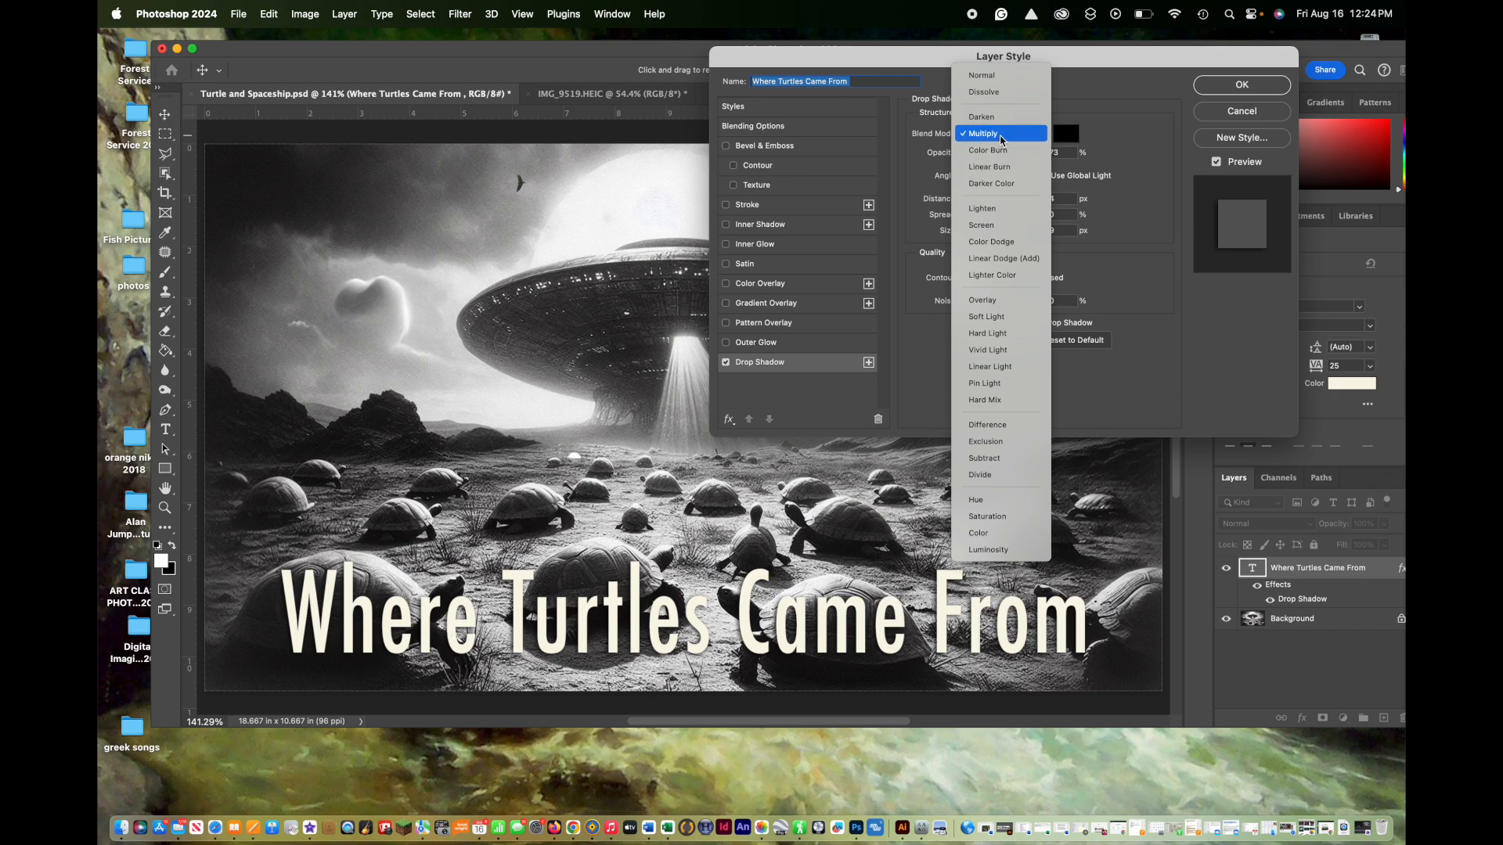
pyautogui.click(998, 226)
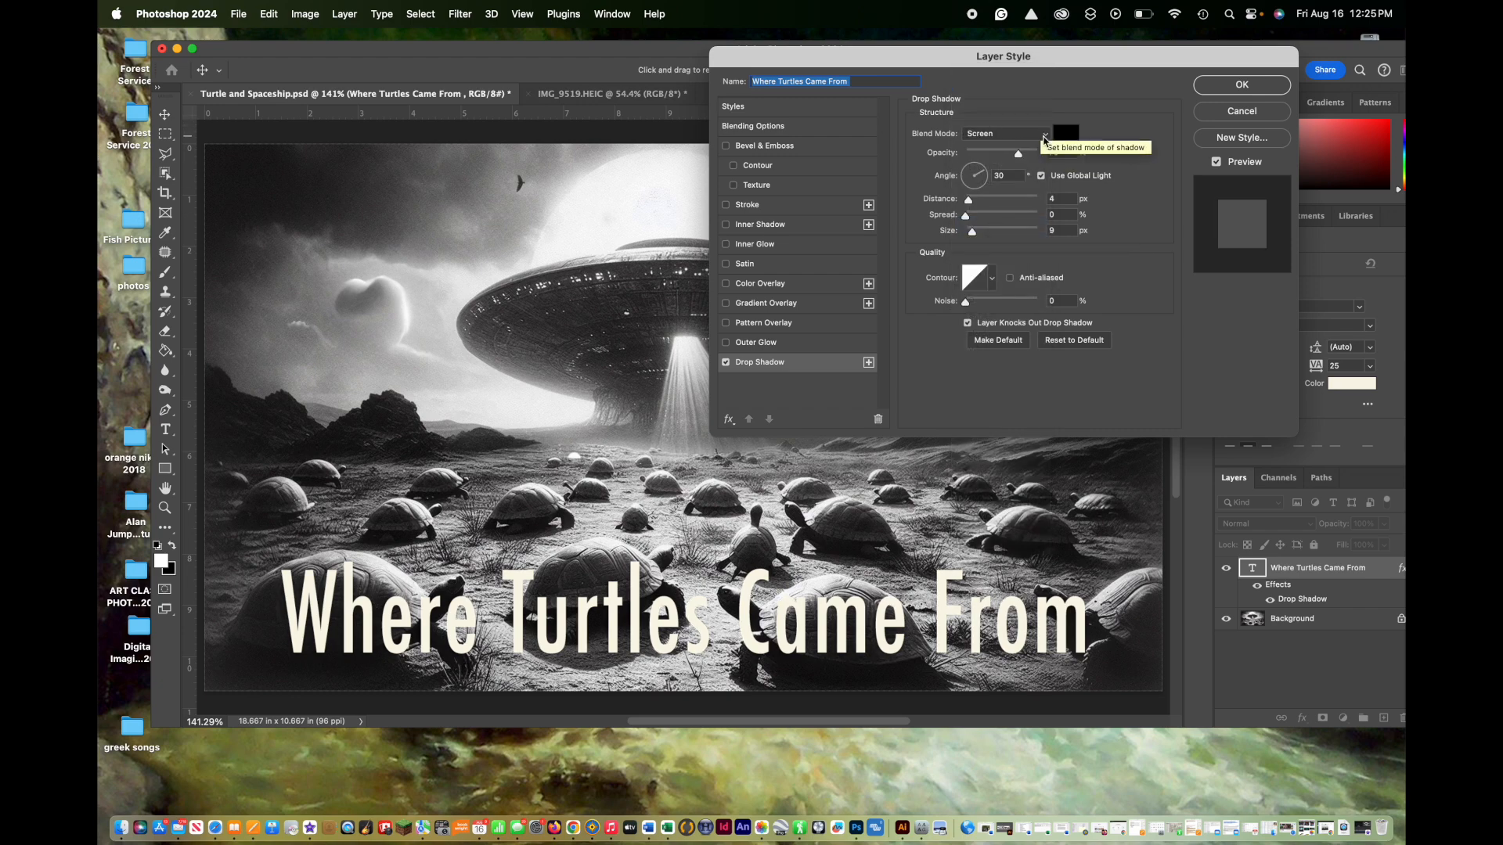
pyautogui.click(1043, 137)
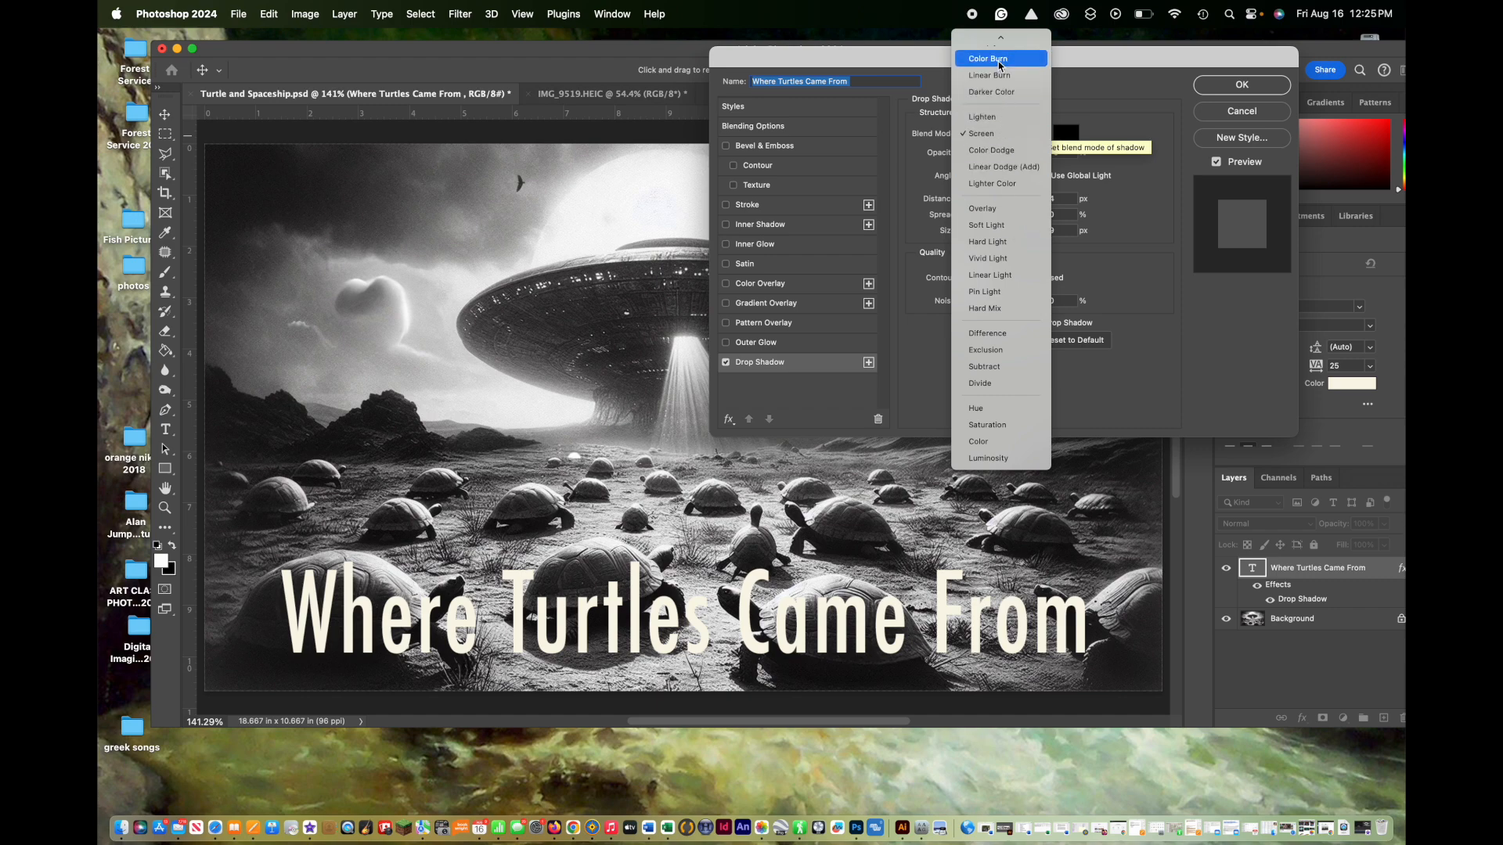
pyautogui.moveTo(1001, 36)
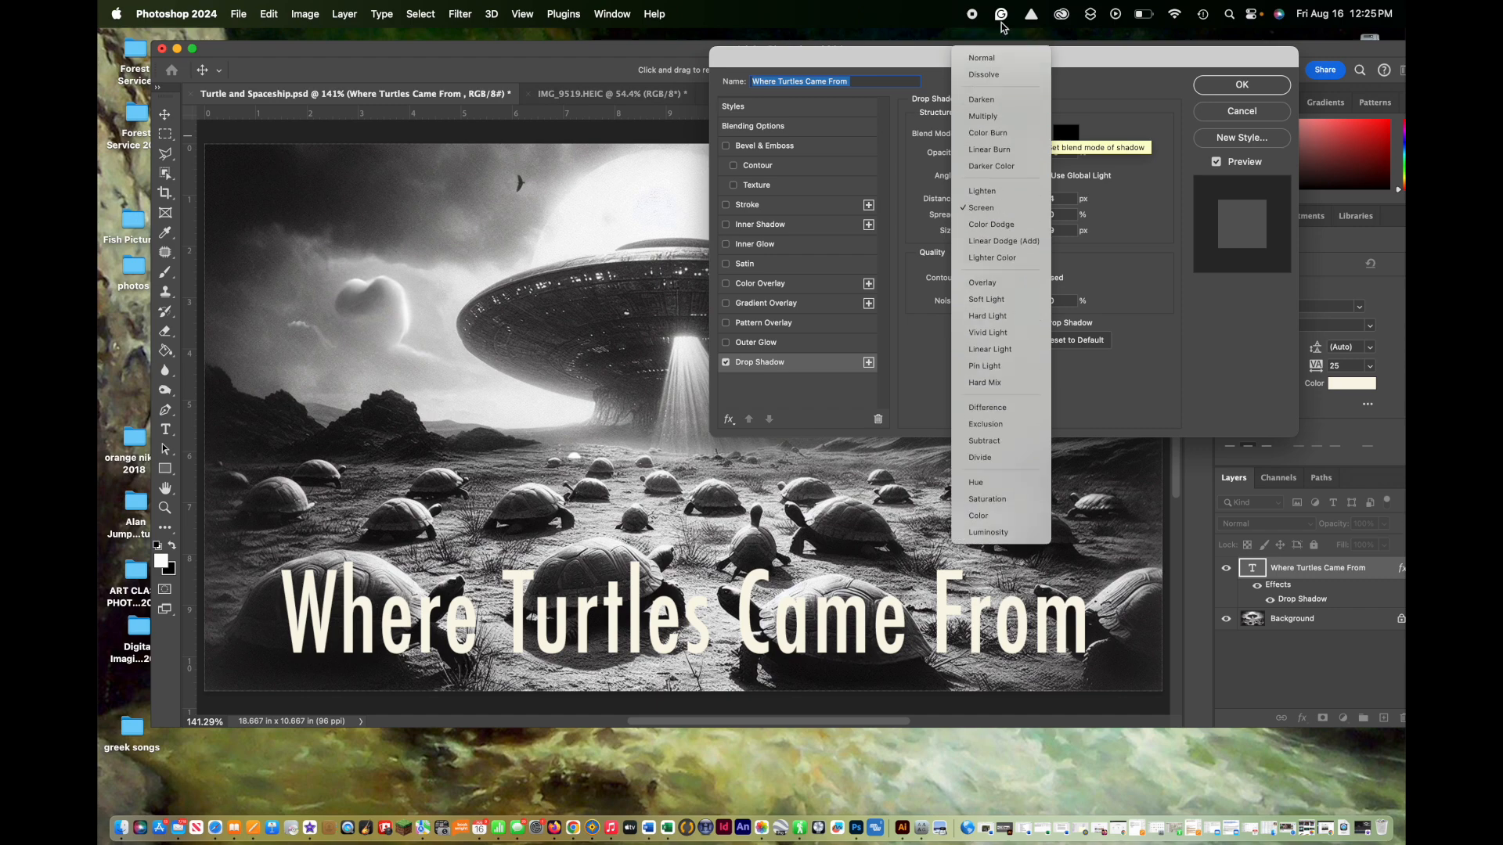
pyautogui.click(994, 119)
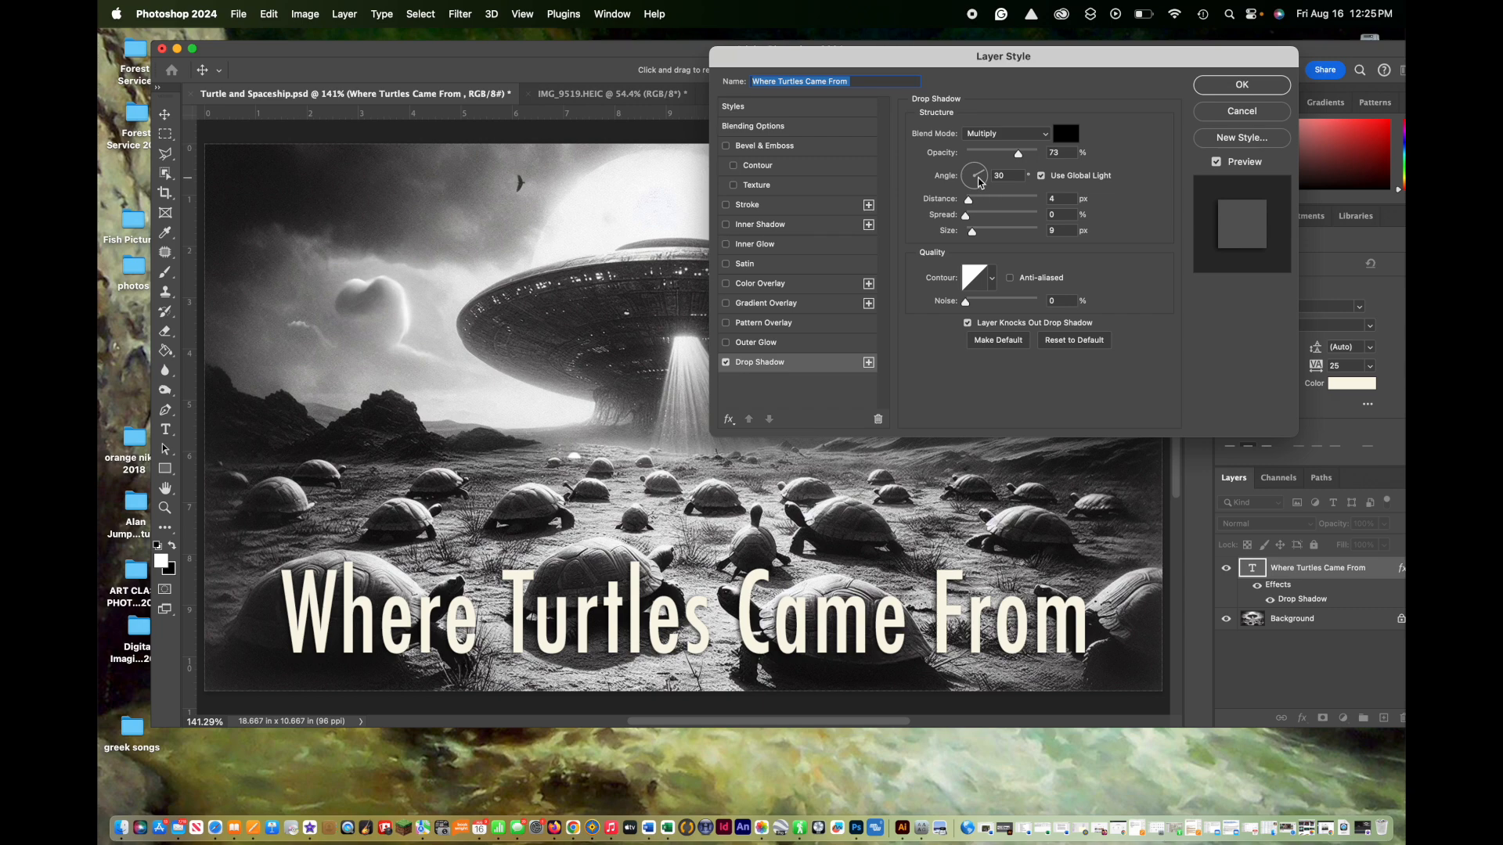
# Step: Set the drop shadow's angle to 43° and apply the layer style
pyautogui.moveTo(984, 177)
pyautogui.mouseDown()
pyautogui.moveTo(951, 208)
pyautogui.moveTo(988, 210)
pyautogui.moveTo(1008, 181)
pyautogui.moveTo(999, 160)
pyautogui.mouseUp()
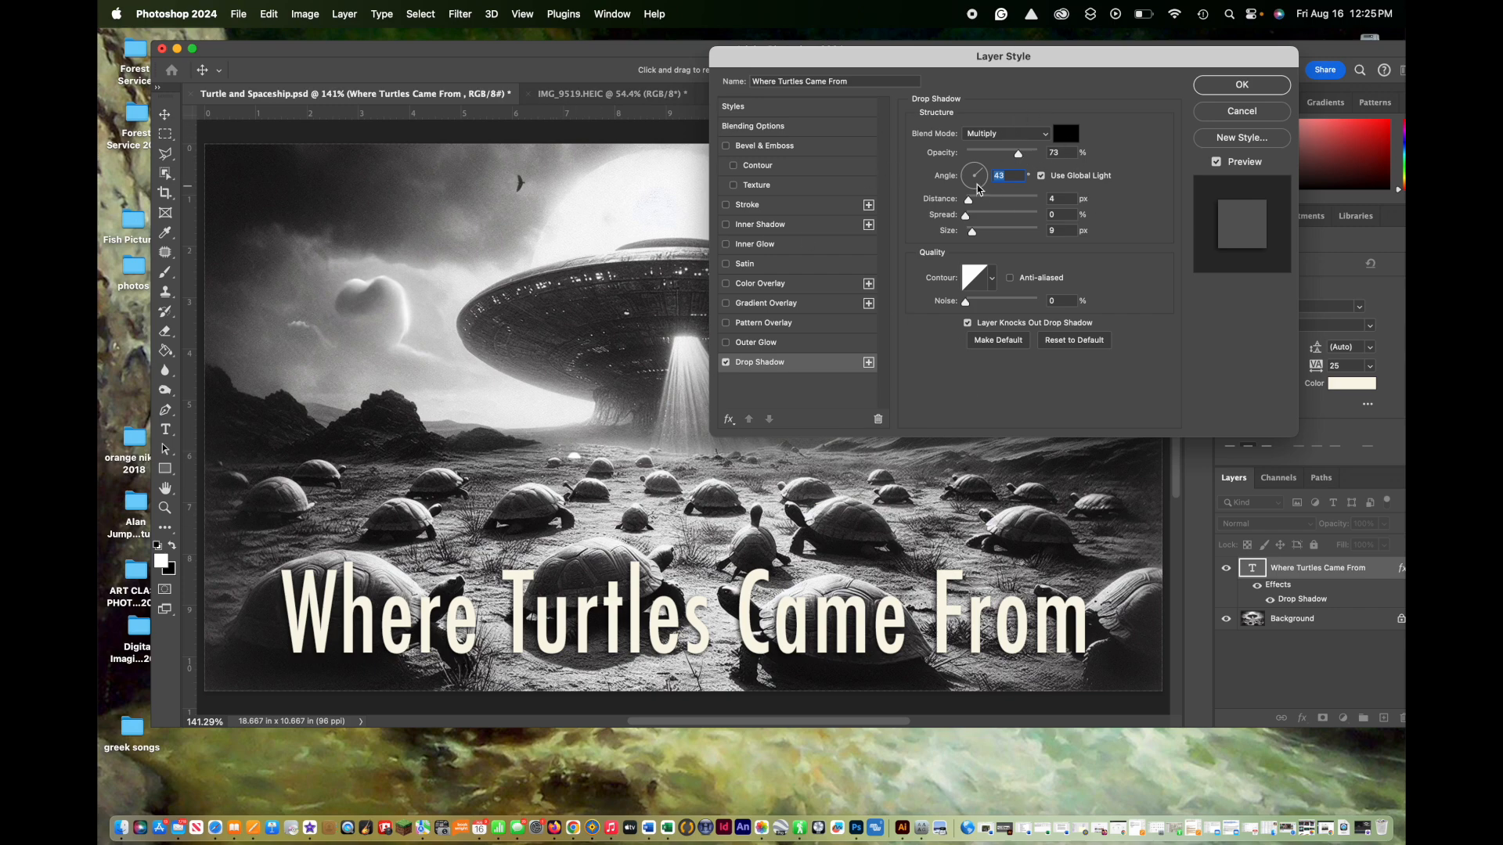
pyautogui.click(1240, 86)
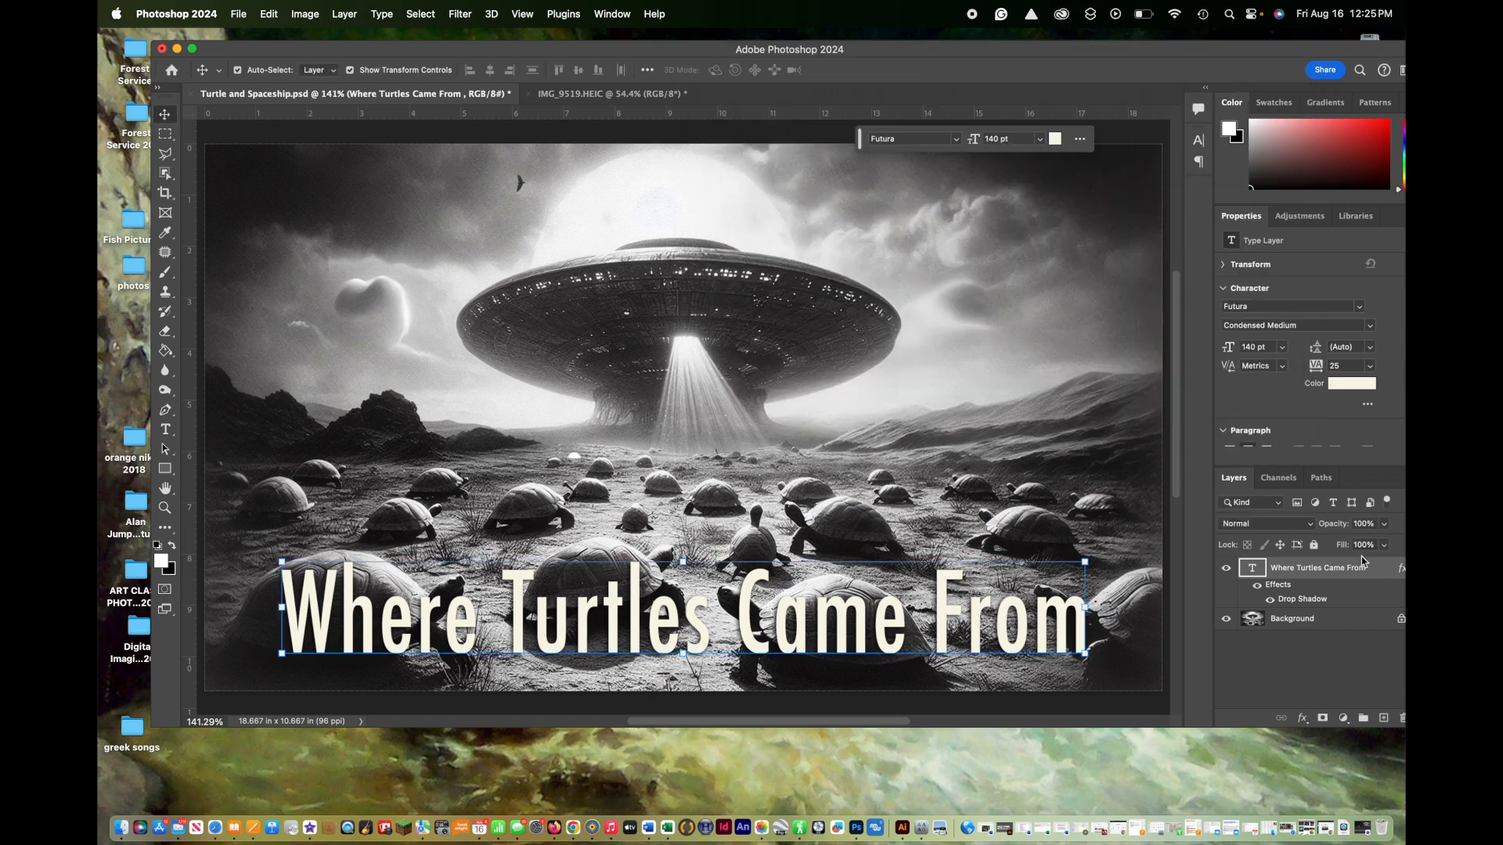
# Step: Add a 2 px black outside stroke to the title layer, adjust its opacity, and apply it
pyautogui.click(1301, 721)
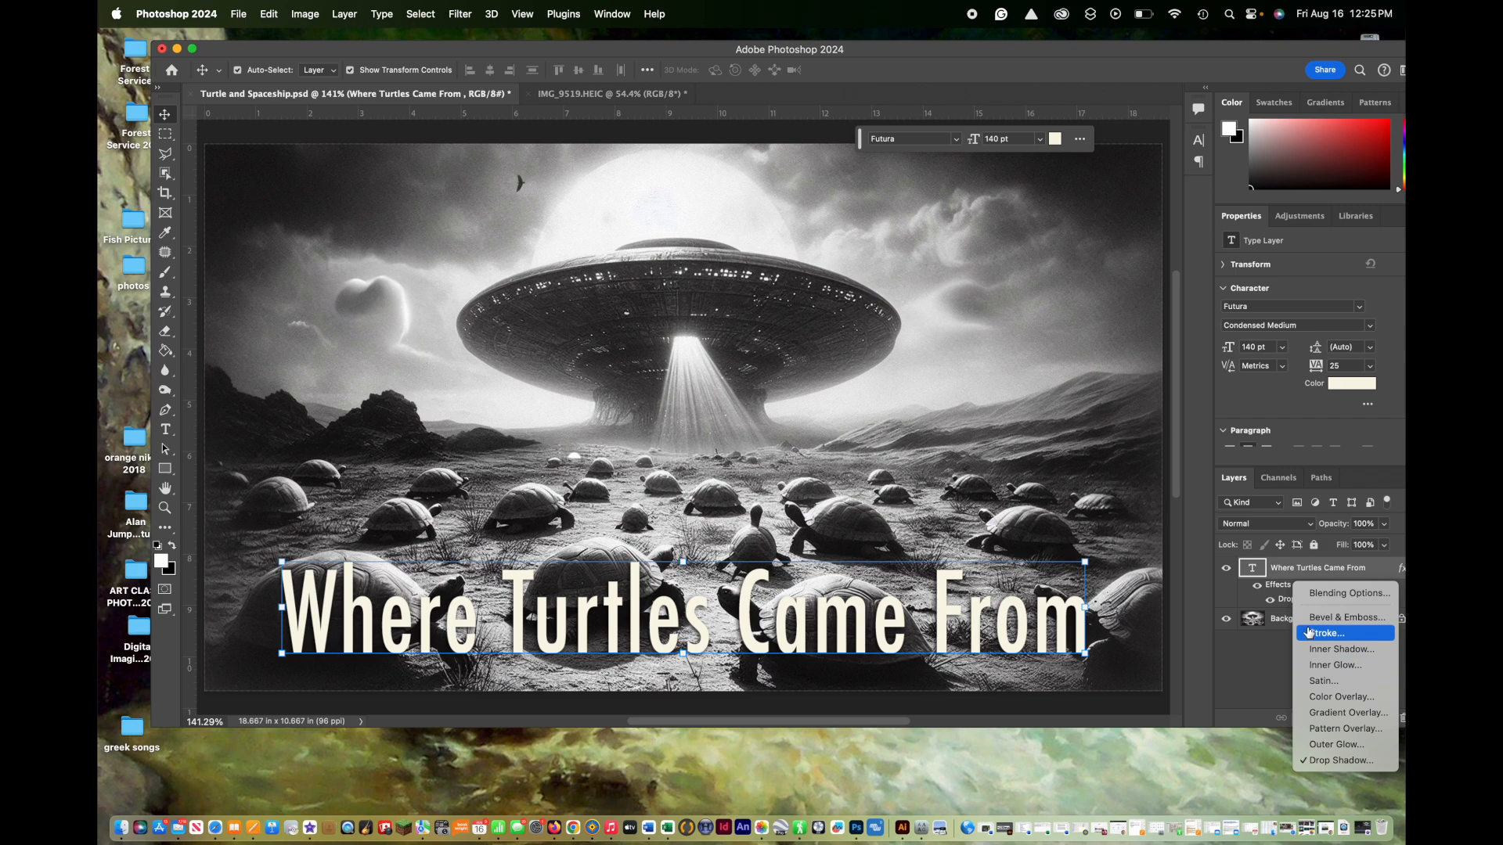
pyautogui.click(1312, 634)
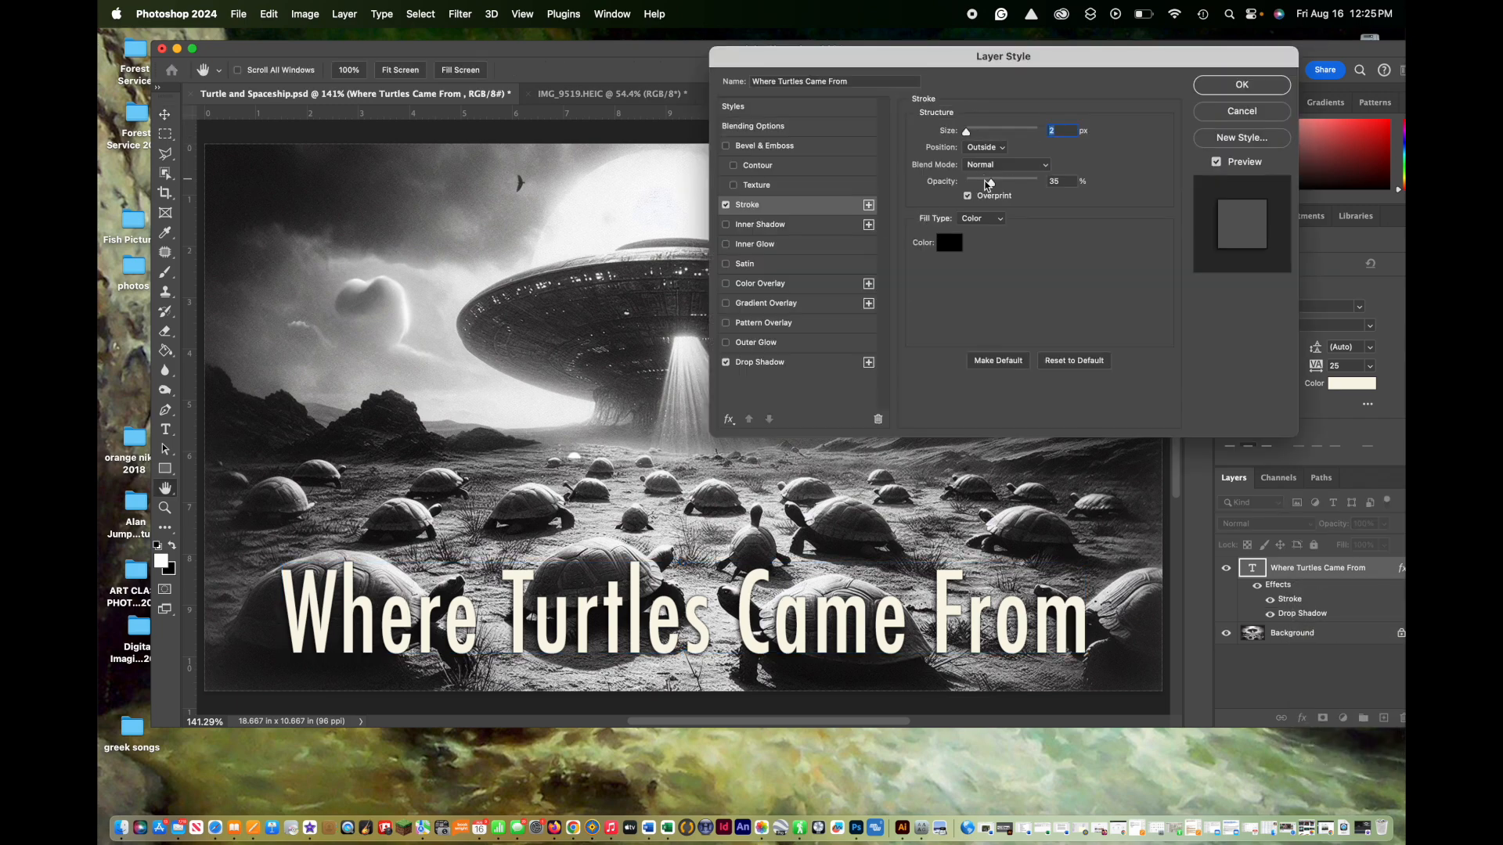
pyautogui.moveTo(989, 182)
pyautogui.mouseDown()
pyautogui.moveTo(1064, 188)
pyautogui.moveTo(997, 187)
pyautogui.mouseUp()
pyautogui.click(1237, 87)
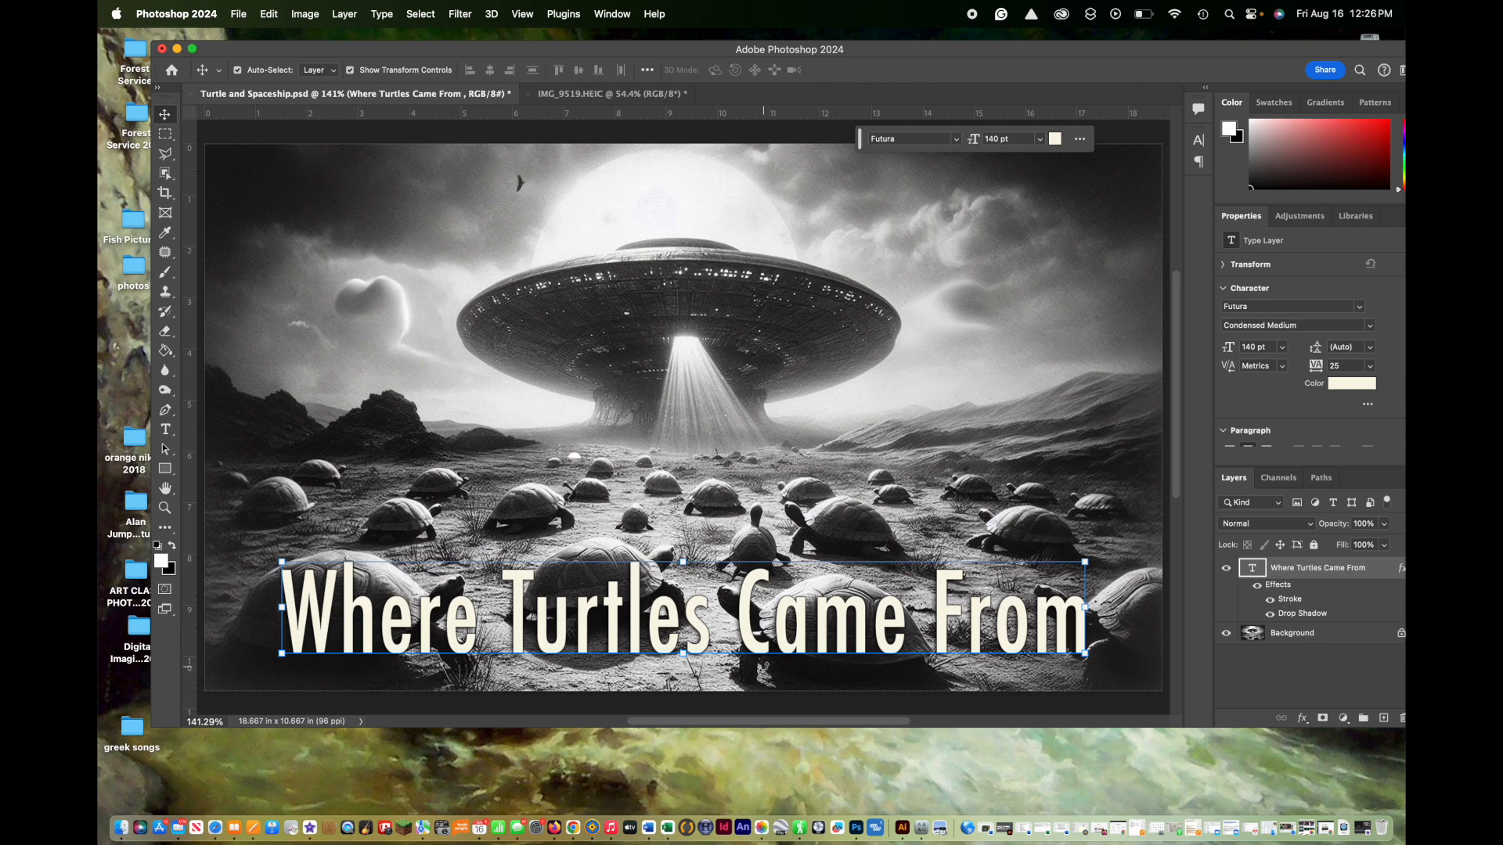
# Step: Duplicate the Background layer and shift the application window so its layer controls fit fully on screen
pyautogui.moveTo(1334, 636); pyautogui.dragTo(1384, 717)
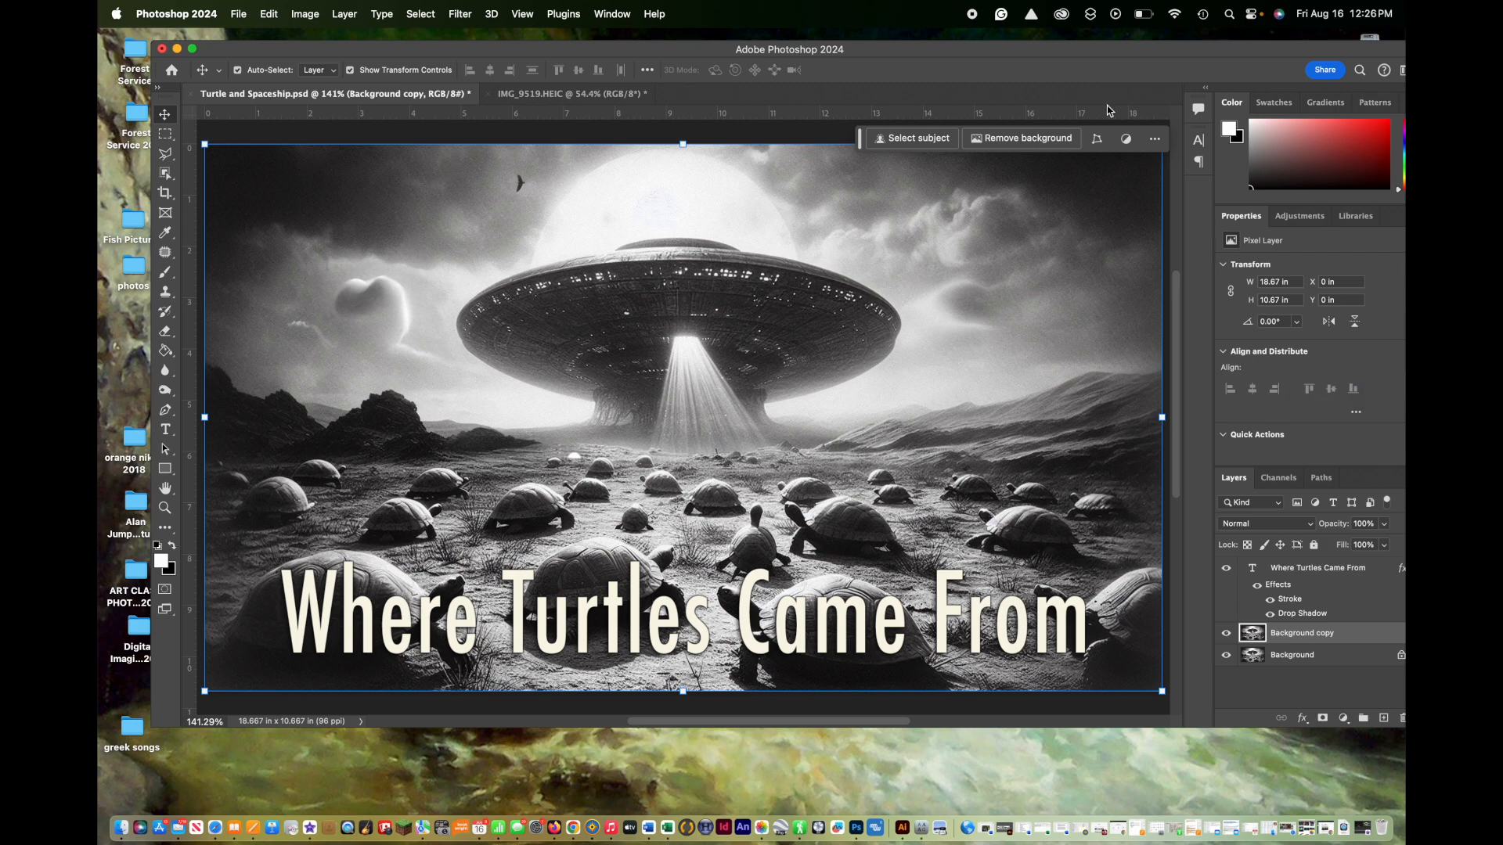
pyautogui.moveTo(1098, 43); pyautogui.dragTo(1066, 51)
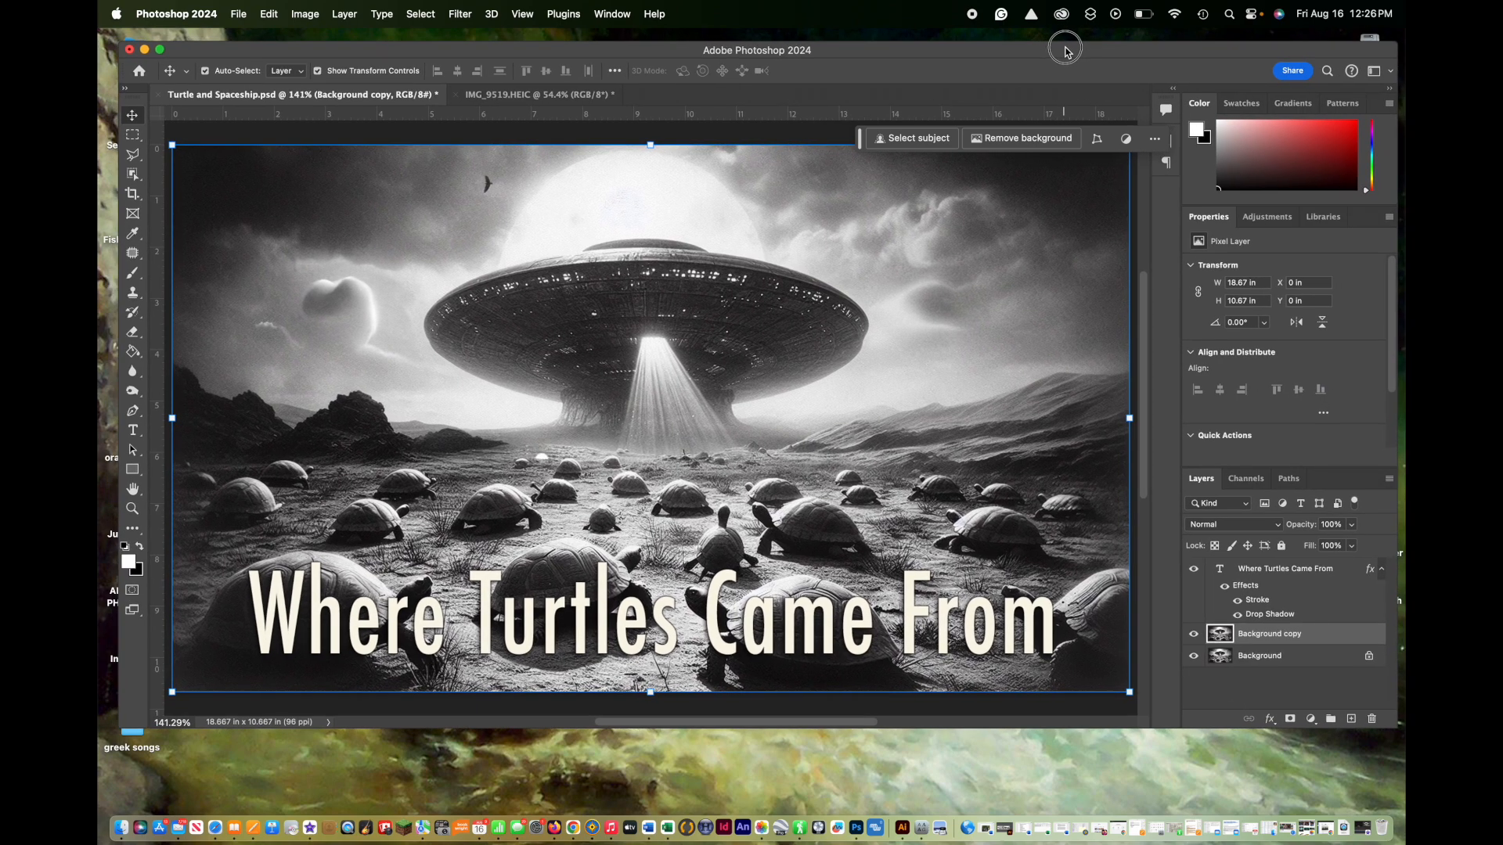
pyautogui.click(1268, 657)
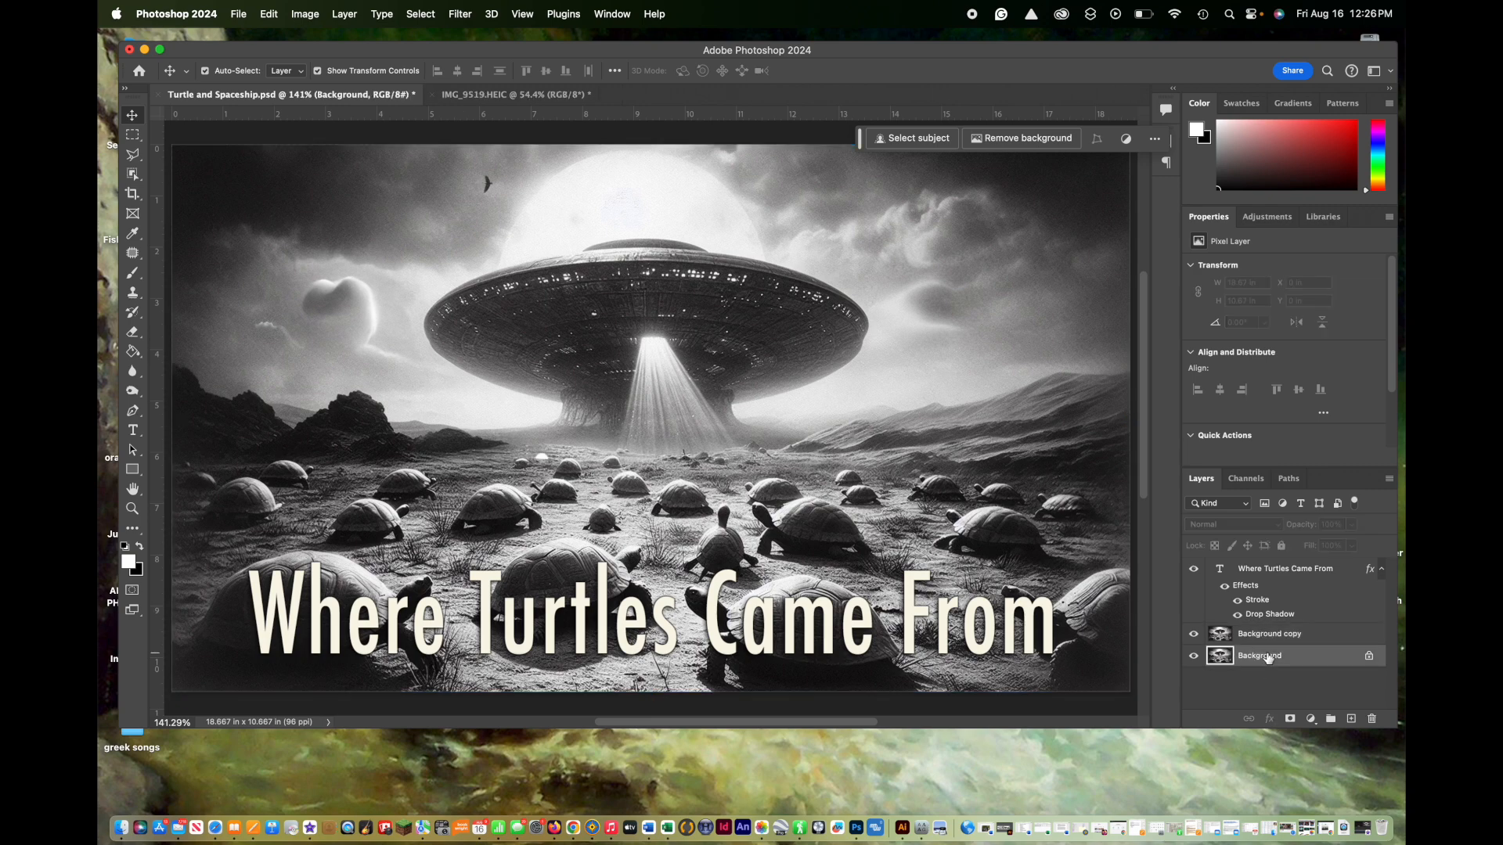
# Step: Activate the Burn tool on the Background copy layer
pyautogui.click(1271, 637)
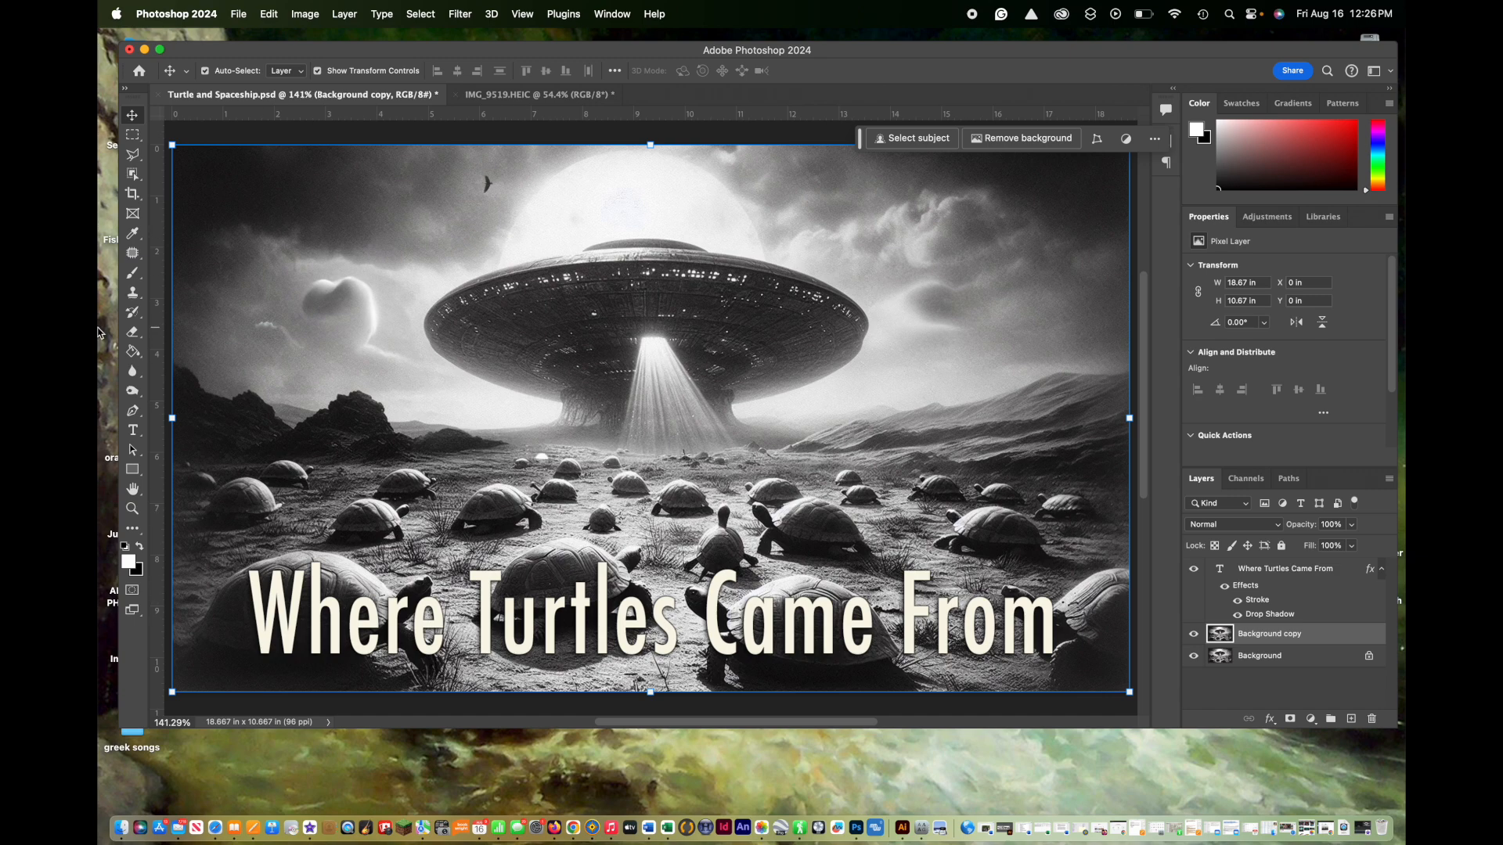
pyautogui.click(133, 391)
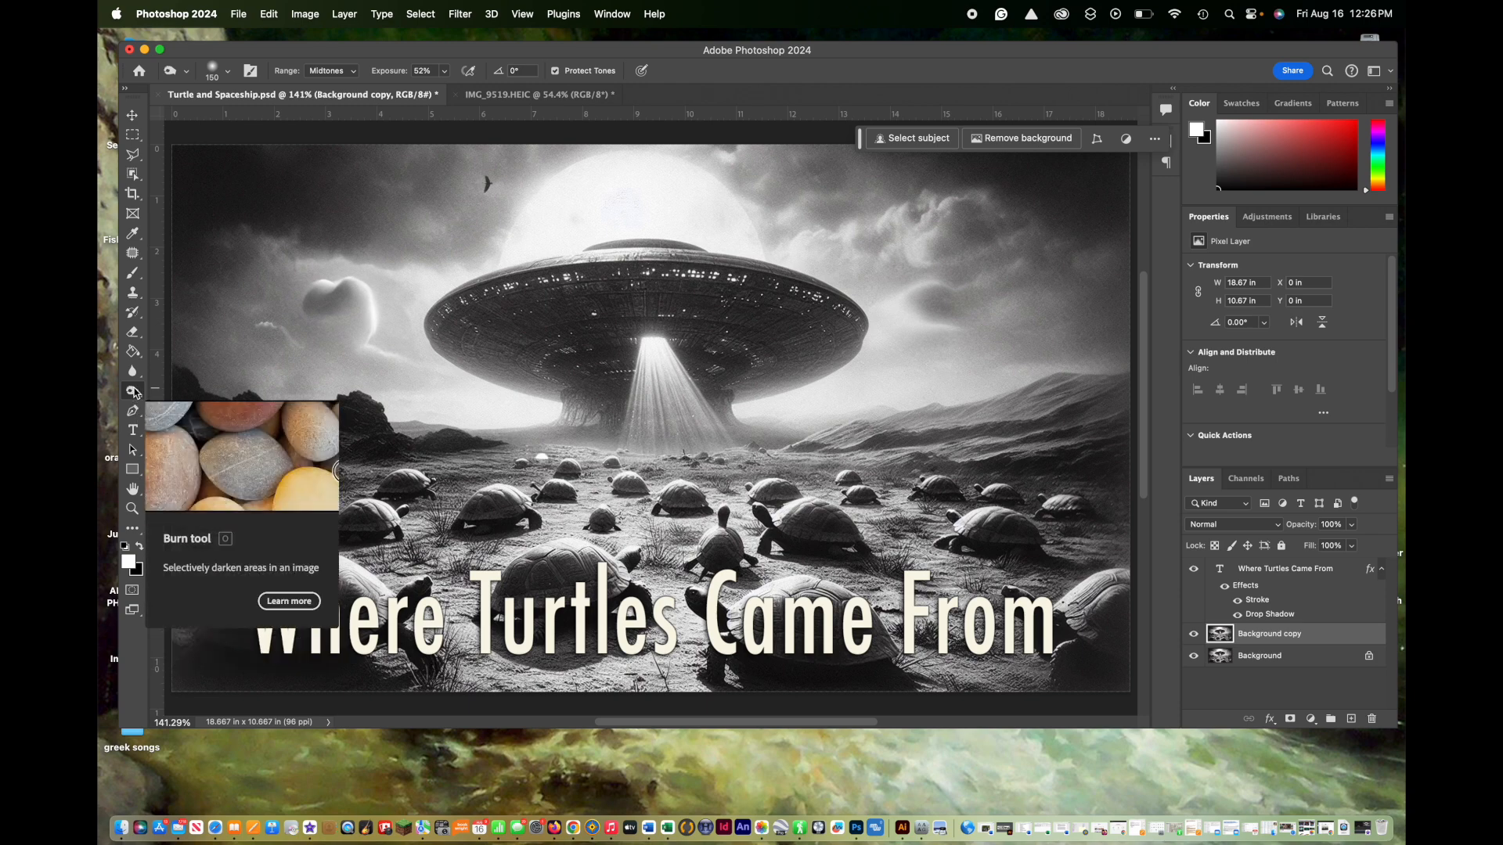
pyautogui.click(135, 393)
pyautogui.moveTo(136, 393)
pyautogui.mouseDown()
pyautogui.moveTo(185, 391)
pyautogui.moveTo(194, 417)
pyautogui.moveTo(193, 390)
pyautogui.moveTo(194, 418)
pyautogui.moveTo(161, 391)
pyautogui.moveTo(186, 391)
pyautogui.mouseUp()
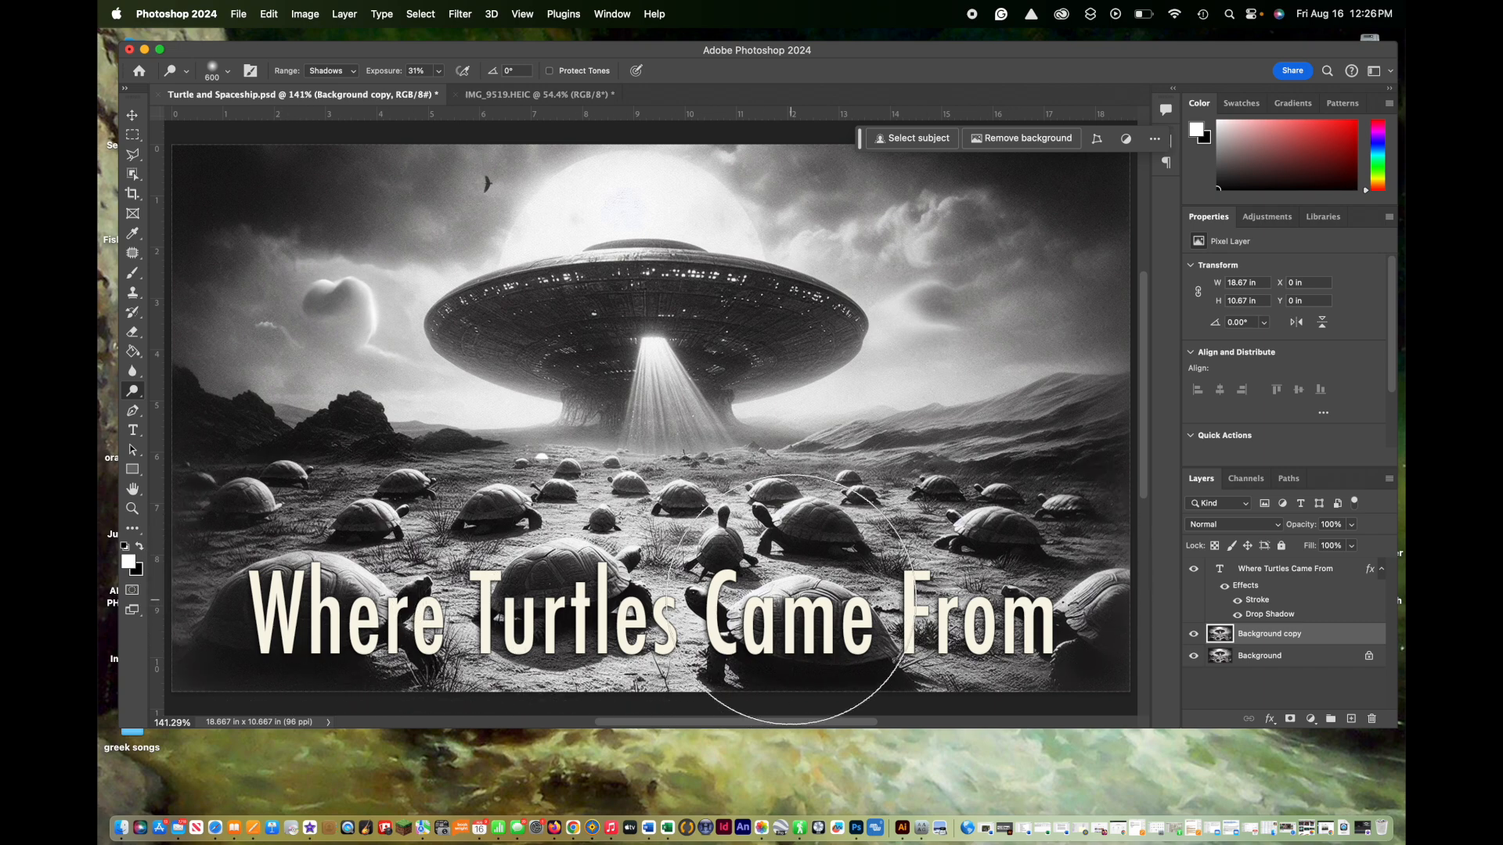
pyautogui.rightClick(142, 402)
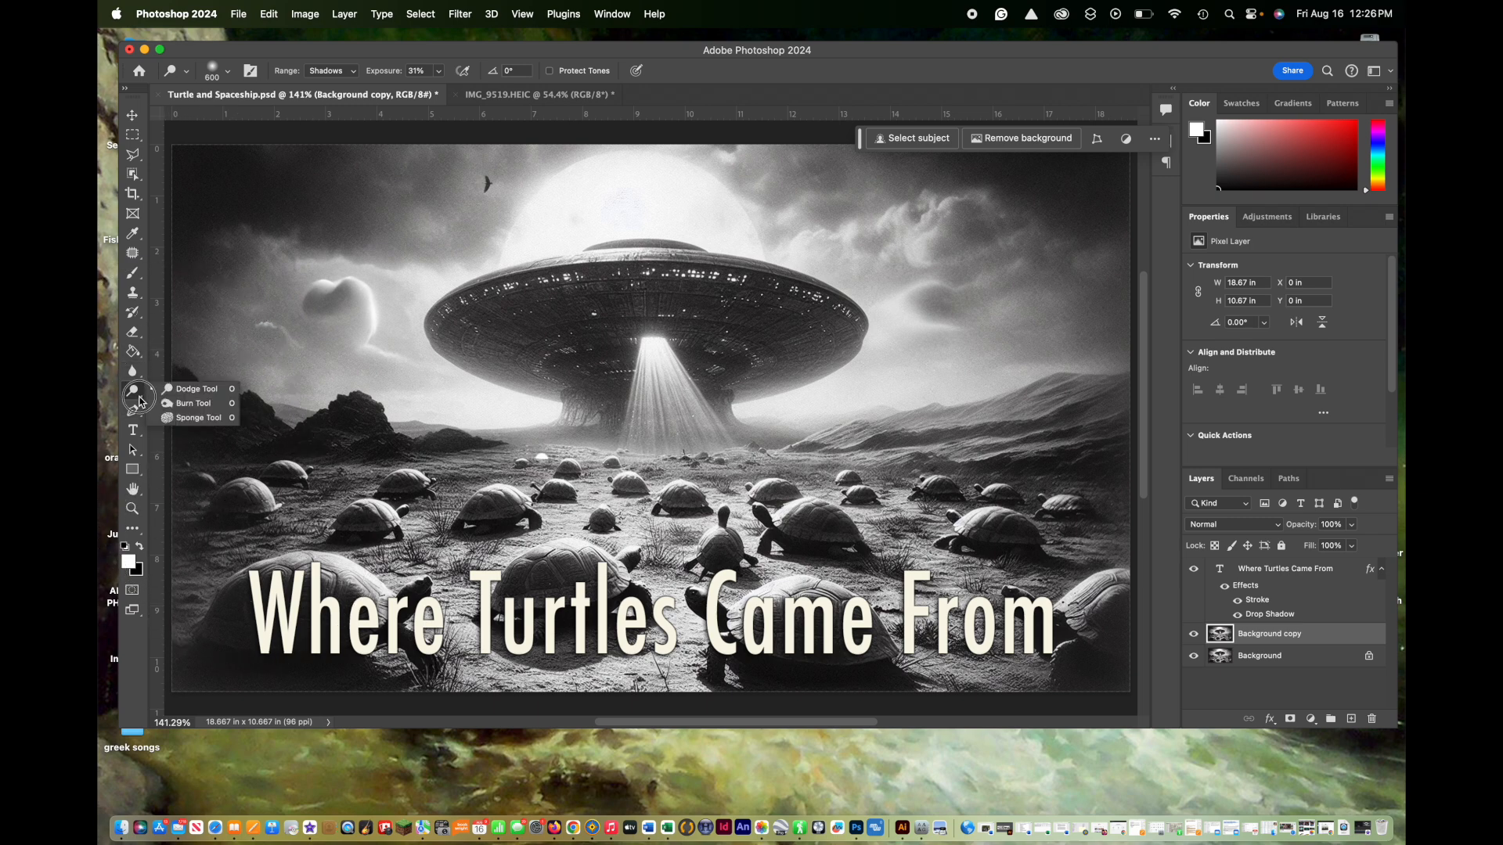
pyautogui.click(188, 402)
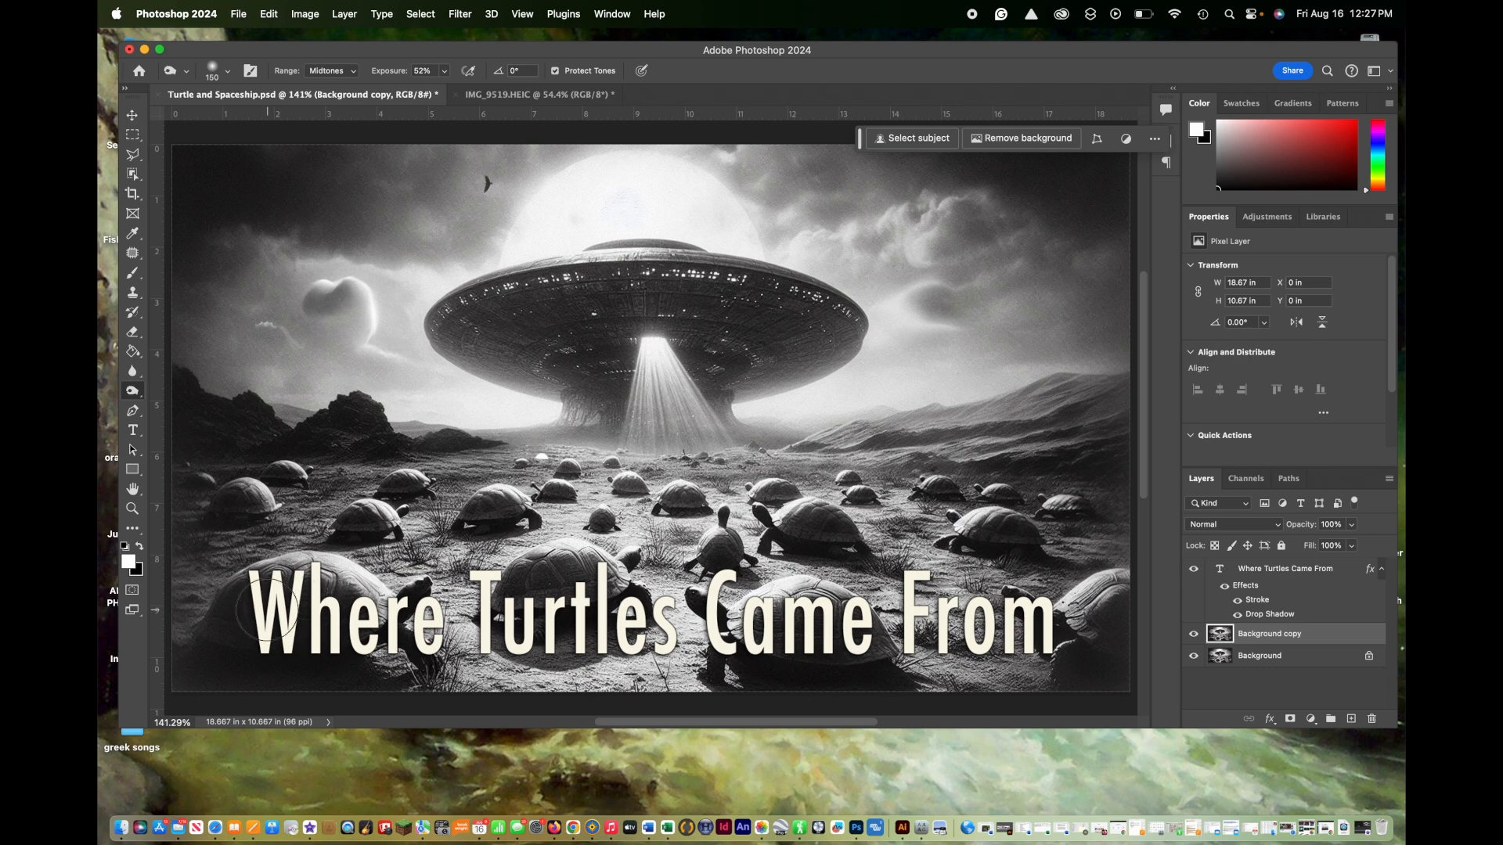
# Step: Set the Burn tool's brush size to 250
pyautogui.press(']')
pyautogui.press(']')
pyautogui.press(']')
pyautogui.press(']')
pyautogui.press(']')
pyautogui.press(']')
pyautogui.press(']')
pyautogui.press(']')
pyautogui.press('[')
pyautogui.press('[')
pyautogui.press('[')
pyautogui.press('[')
pyautogui.press('[')
pyautogui.press('[')
pyautogui.press('[')
pyautogui.press('[')
pyautogui.press('[')
pyautogui.press('[')
pyautogui.press('[')
pyautogui.press(']')
pyautogui.press(']')
pyautogui.press(']')
pyautogui.press('[')
pyautogui.press('[')
pyautogui.press(']')
pyautogui.press(']')
pyautogui.press(']')
pyautogui.press(']')
pyautogui.press('[')
pyautogui.press('[')
# Step: Set the burn range to Highlights and darken the ground and turtles behind the title
pyautogui.click(354, 72)
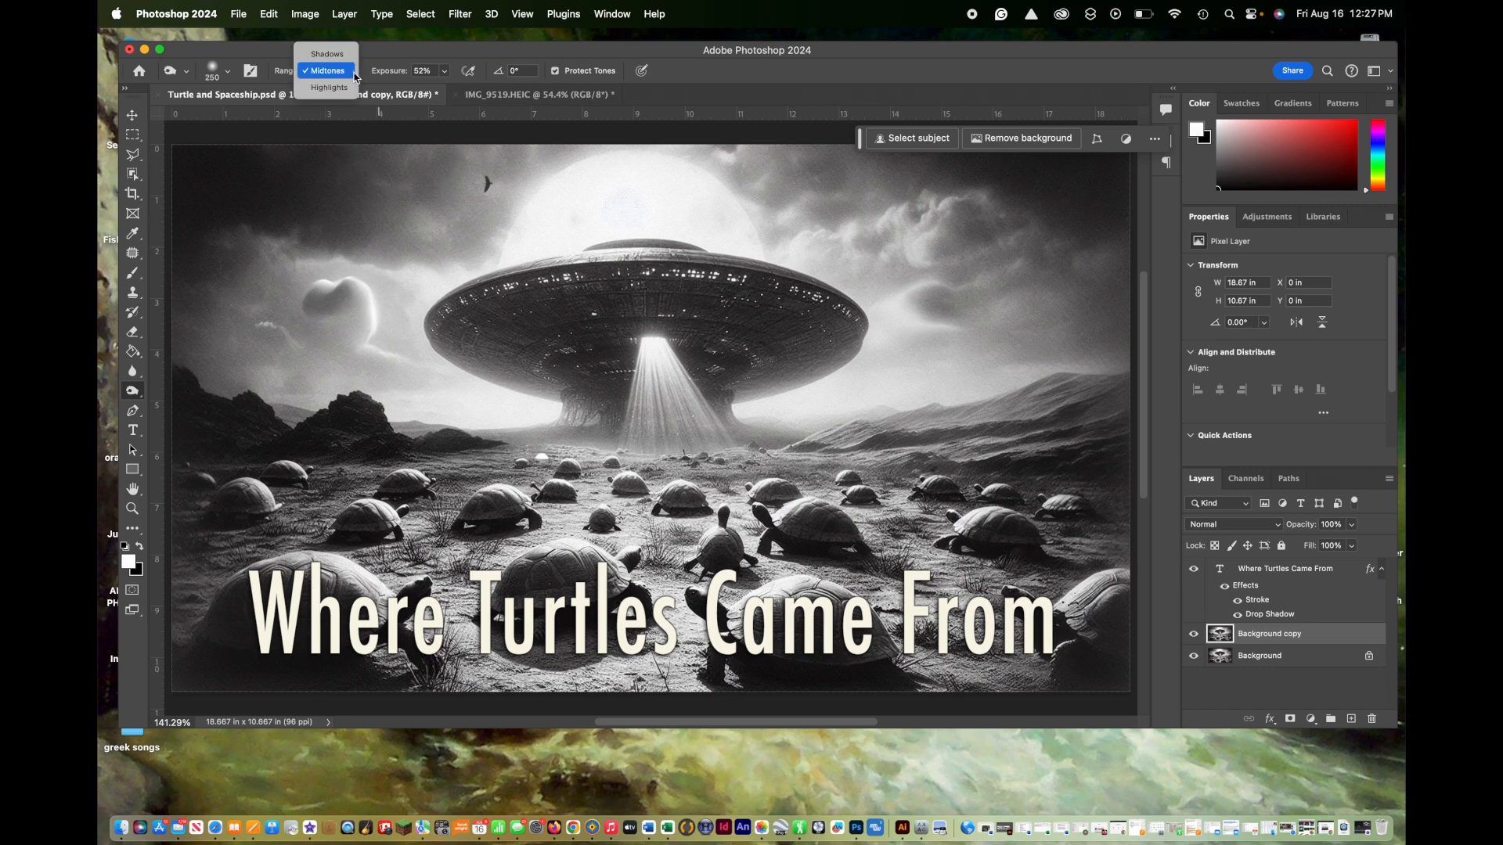
pyautogui.click(328, 87)
pyautogui.moveTo(260, 607)
pyautogui.mouseDown()
pyautogui.moveTo(317, 603)
pyautogui.moveTo(422, 632)
pyautogui.moveTo(443, 603)
pyautogui.moveTo(481, 622)
pyautogui.moveTo(1095, 628)
pyautogui.moveTo(927, 624)
pyautogui.mouseUp()
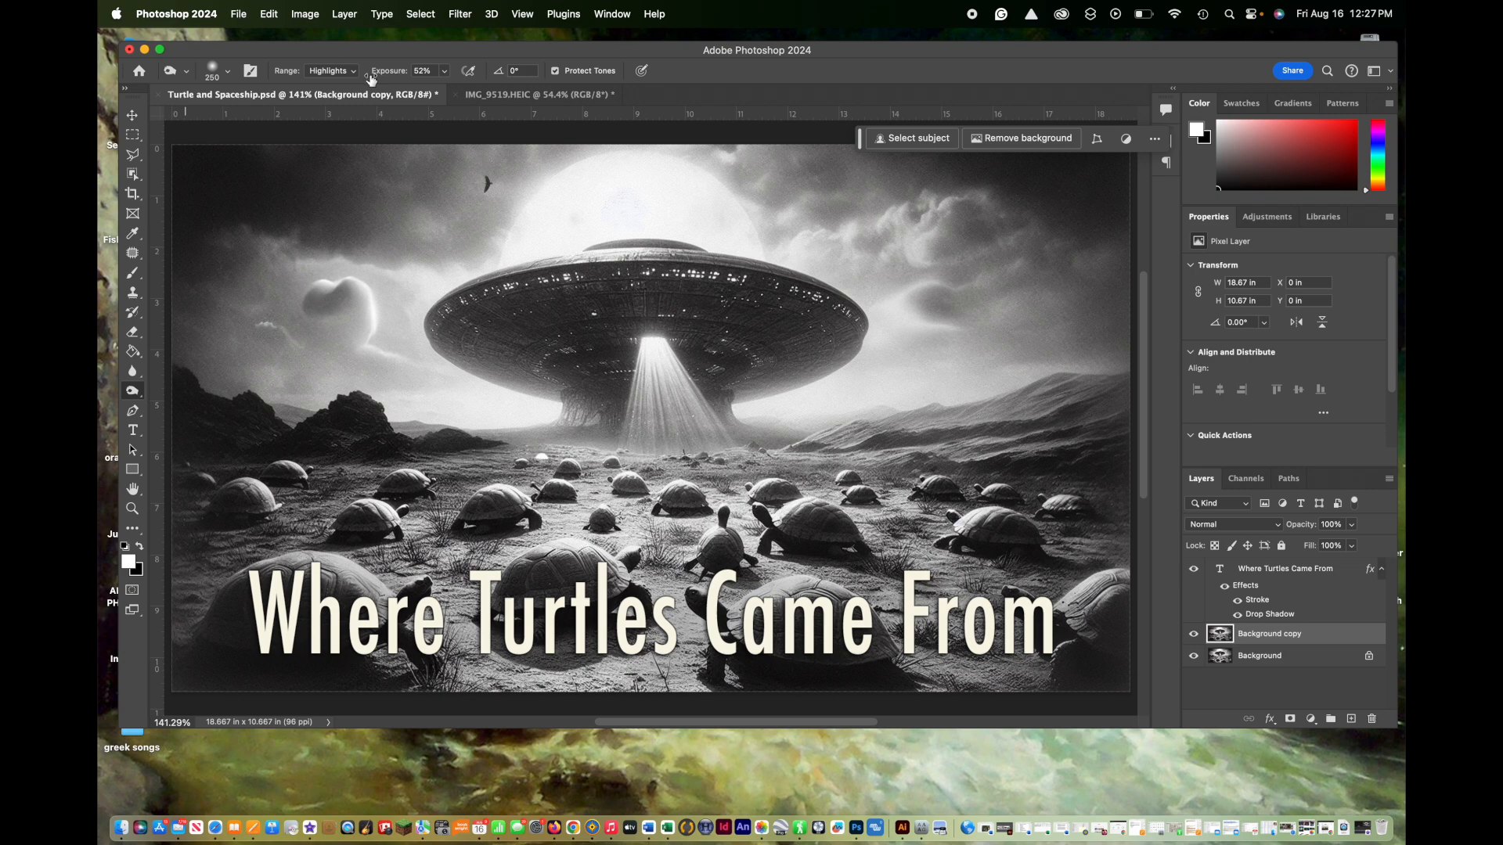
pyautogui.moveTo(407, 635); pyautogui.dragTo(346, 633)
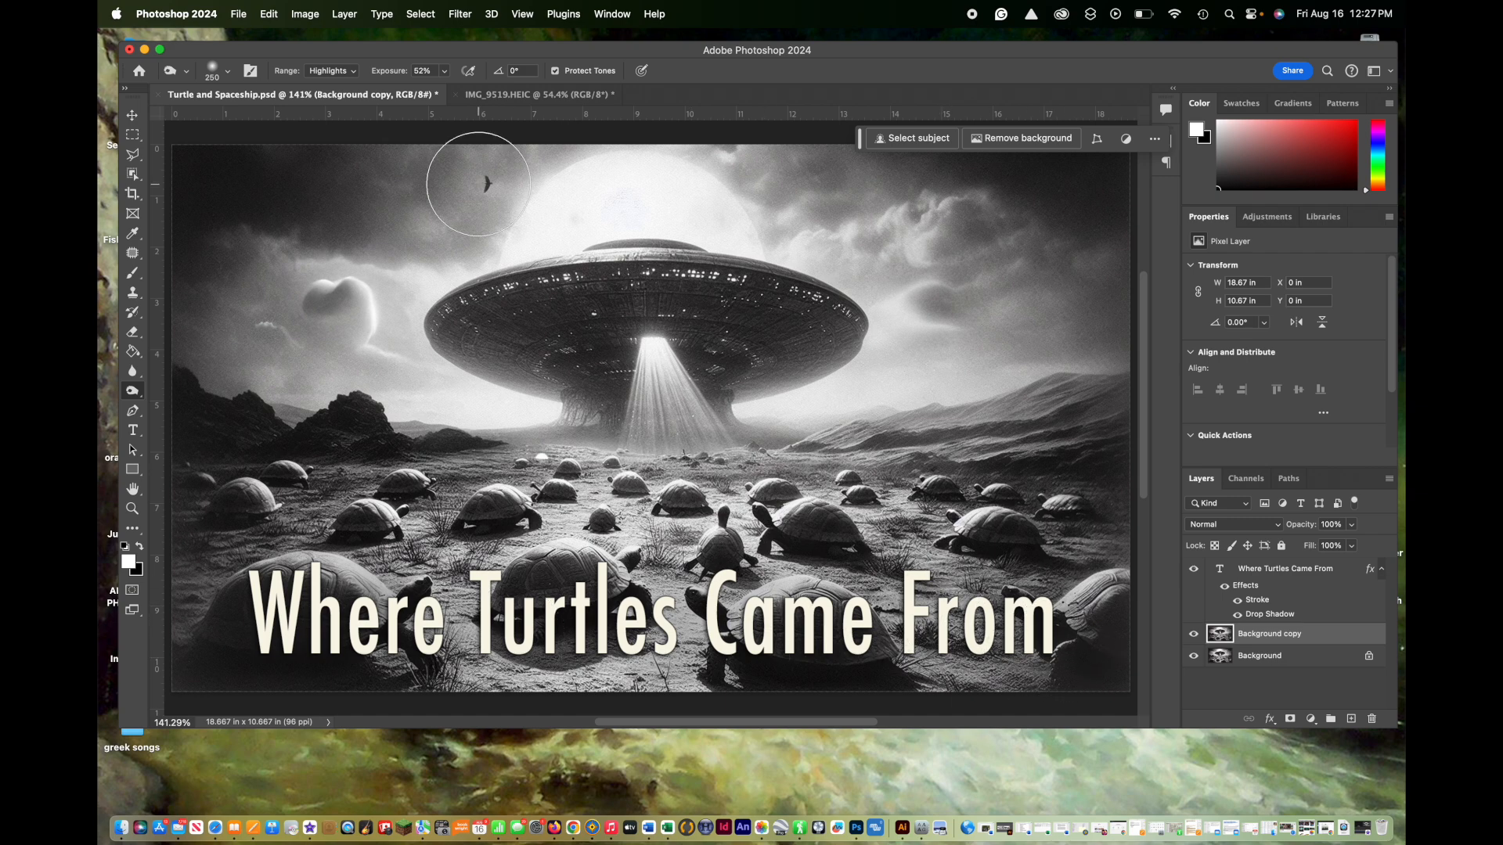
# Step: Set the burn exposure to 37% and darken the turtle behind the title's first word
pyautogui.click(445, 72)
pyautogui.moveTo(452, 96); pyautogui.dragTo(441, 96)
pyautogui.click(290, 573)
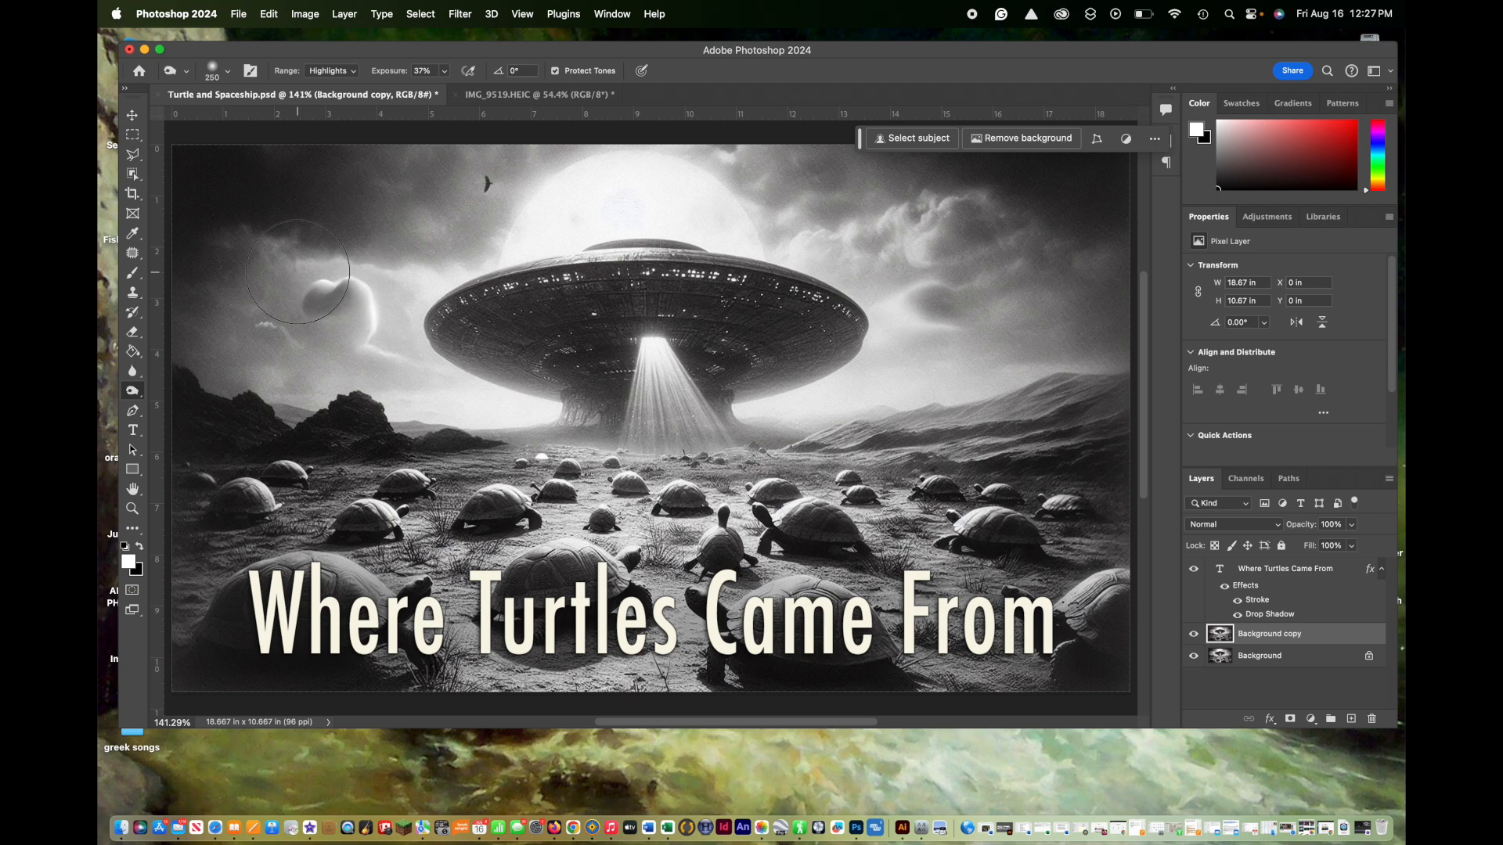
# Step: Set the burn range to Midtones with 19% exposure and darken the area at the title's last word
pyautogui.click(355, 71)
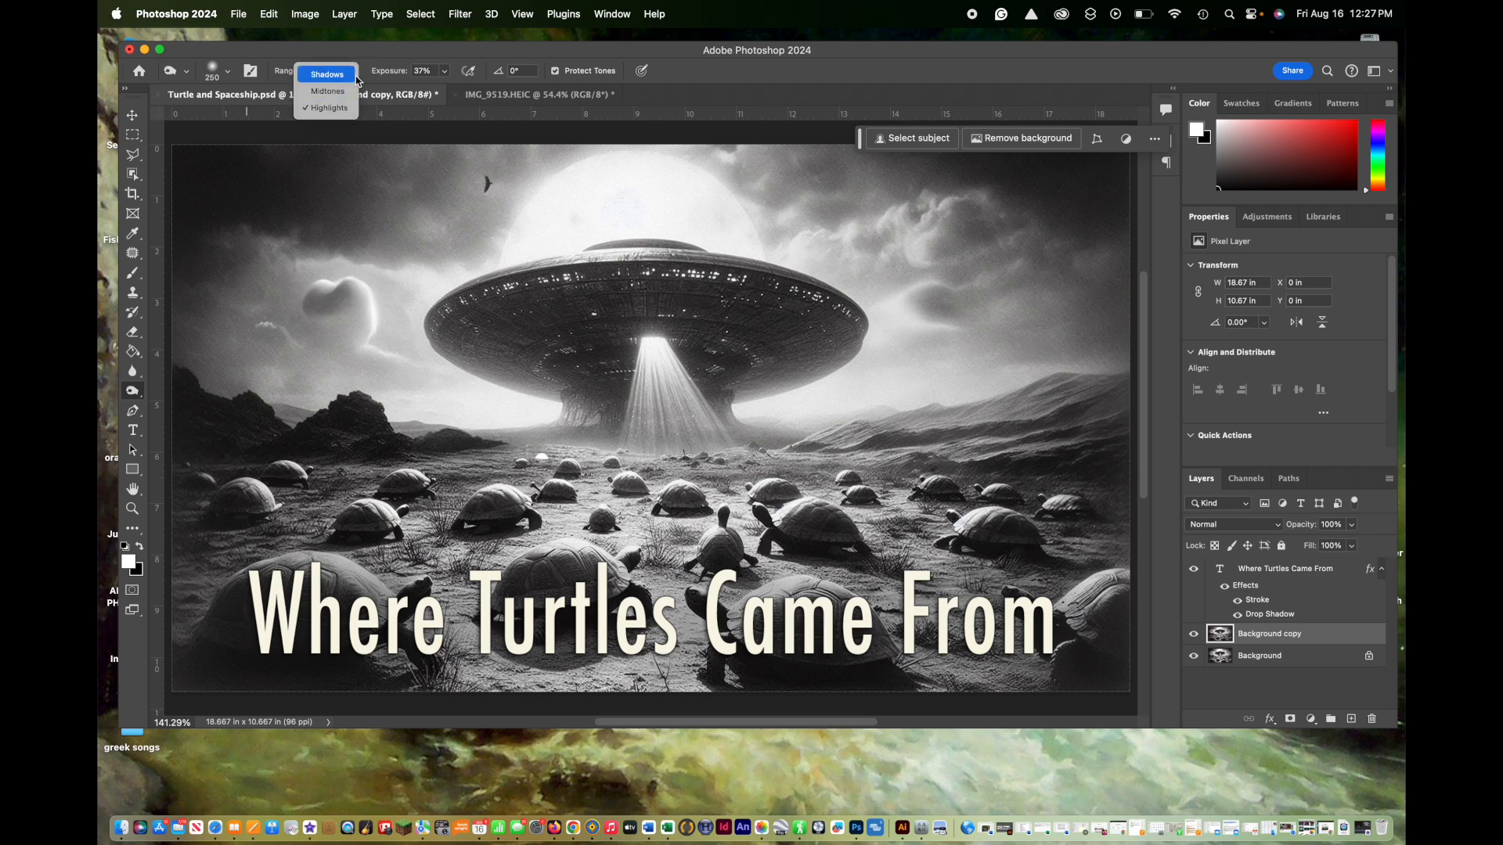
pyautogui.click(351, 92)
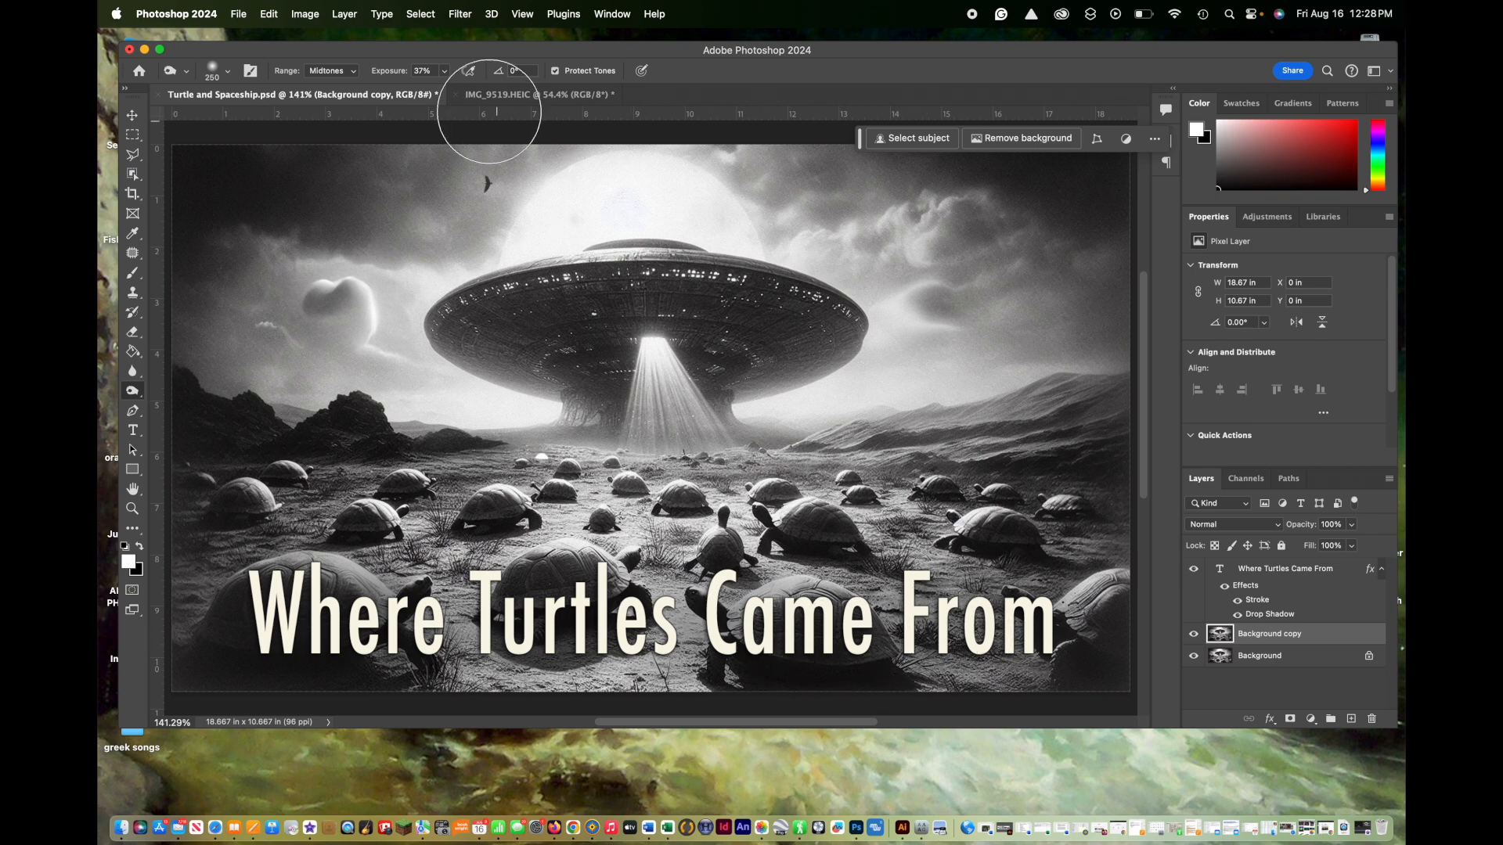
pyautogui.click(444, 71)
pyautogui.moveTo(448, 91); pyautogui.dragTo(432, 88)
pyautogui.click(1054, 647)
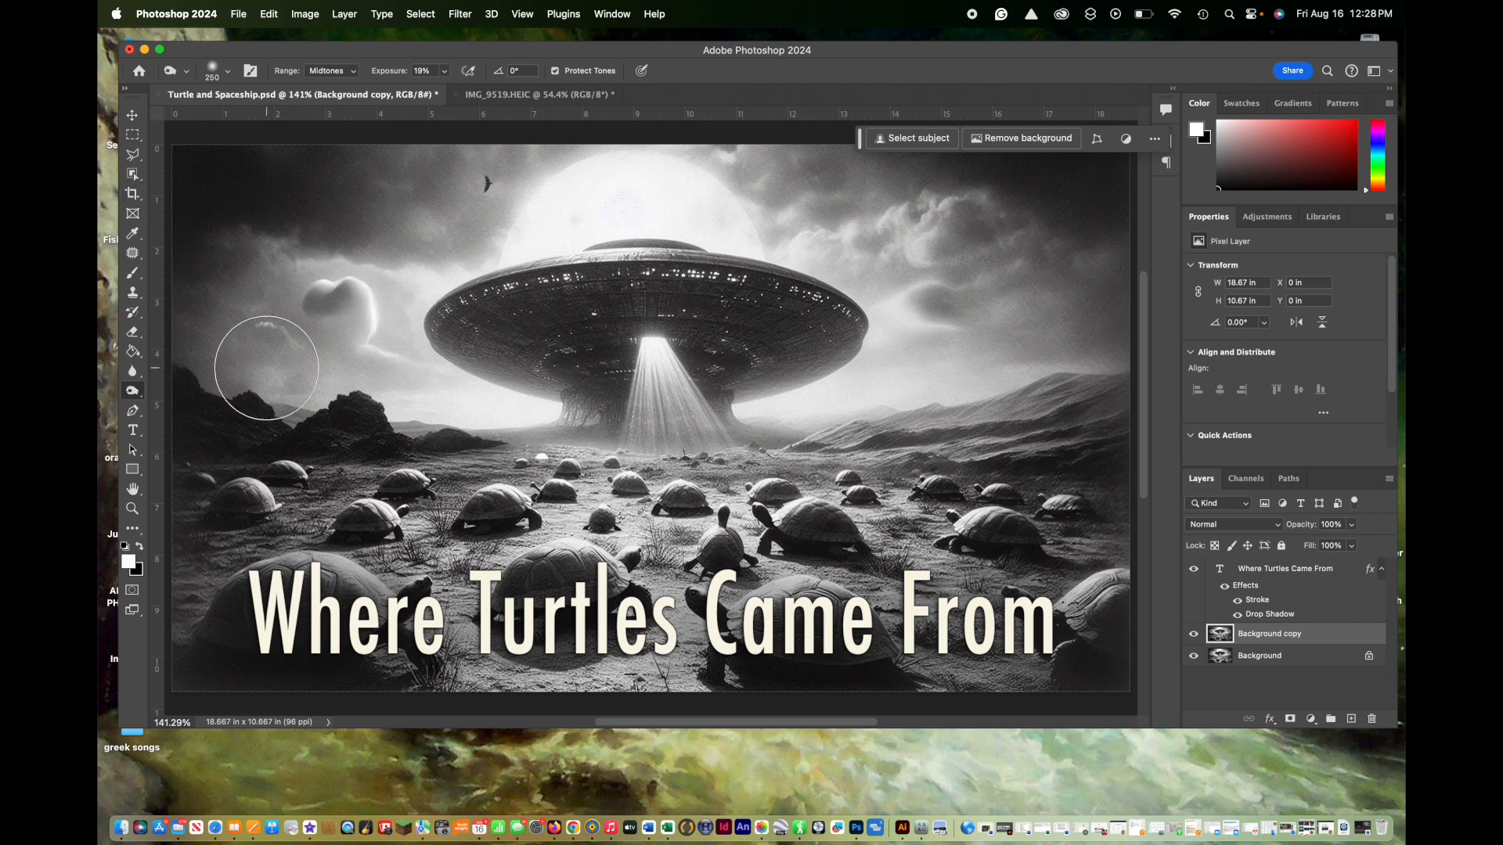
# Step: Save the document and export it in JPG format to the Desktop as Turtle and Spaceship.jpg
pyautogui.click(238, 14)
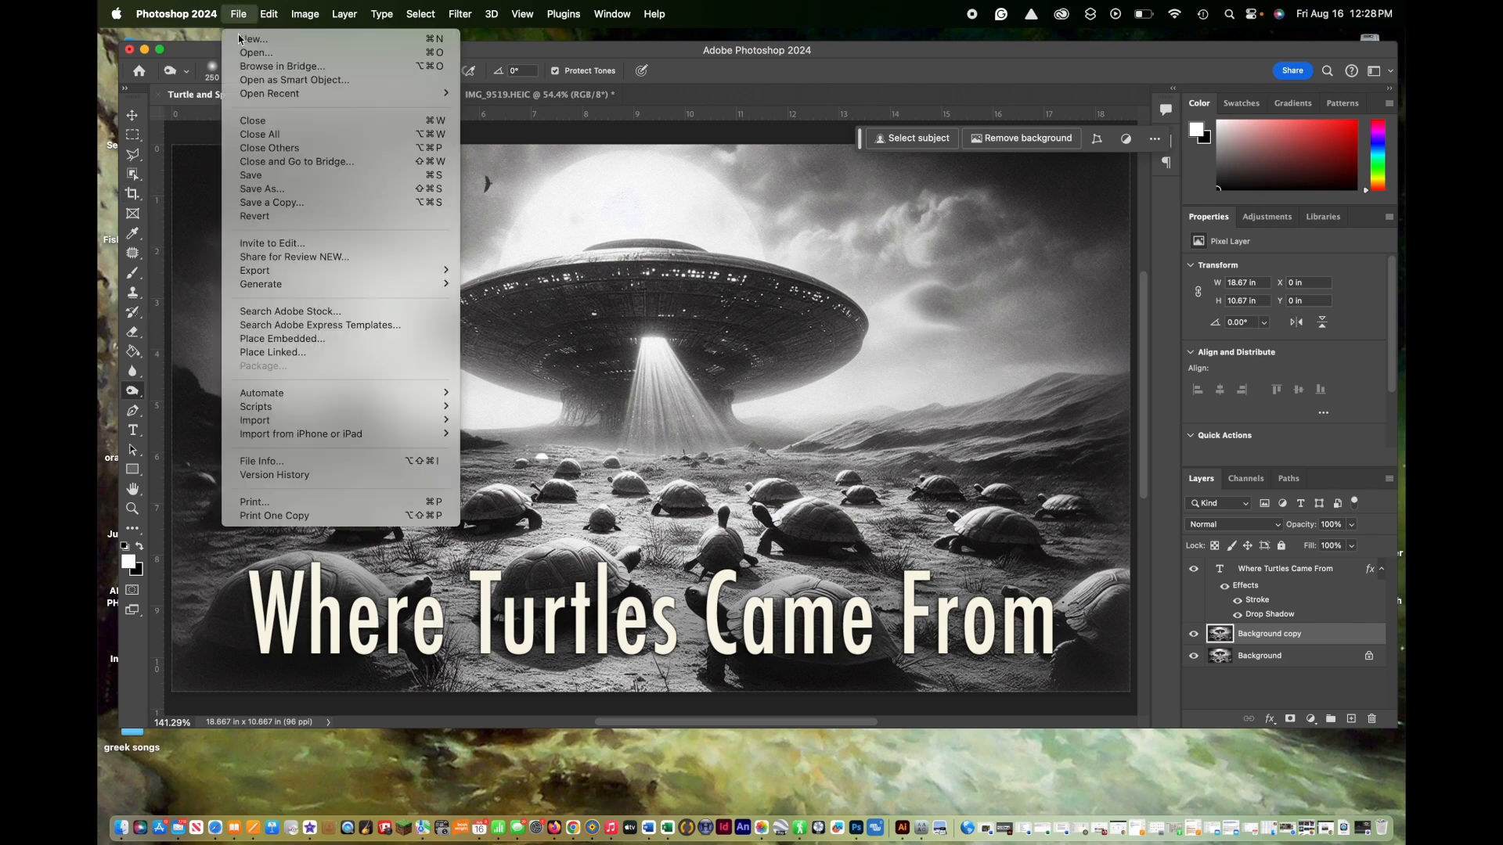
pyautogui.click(254, 175)
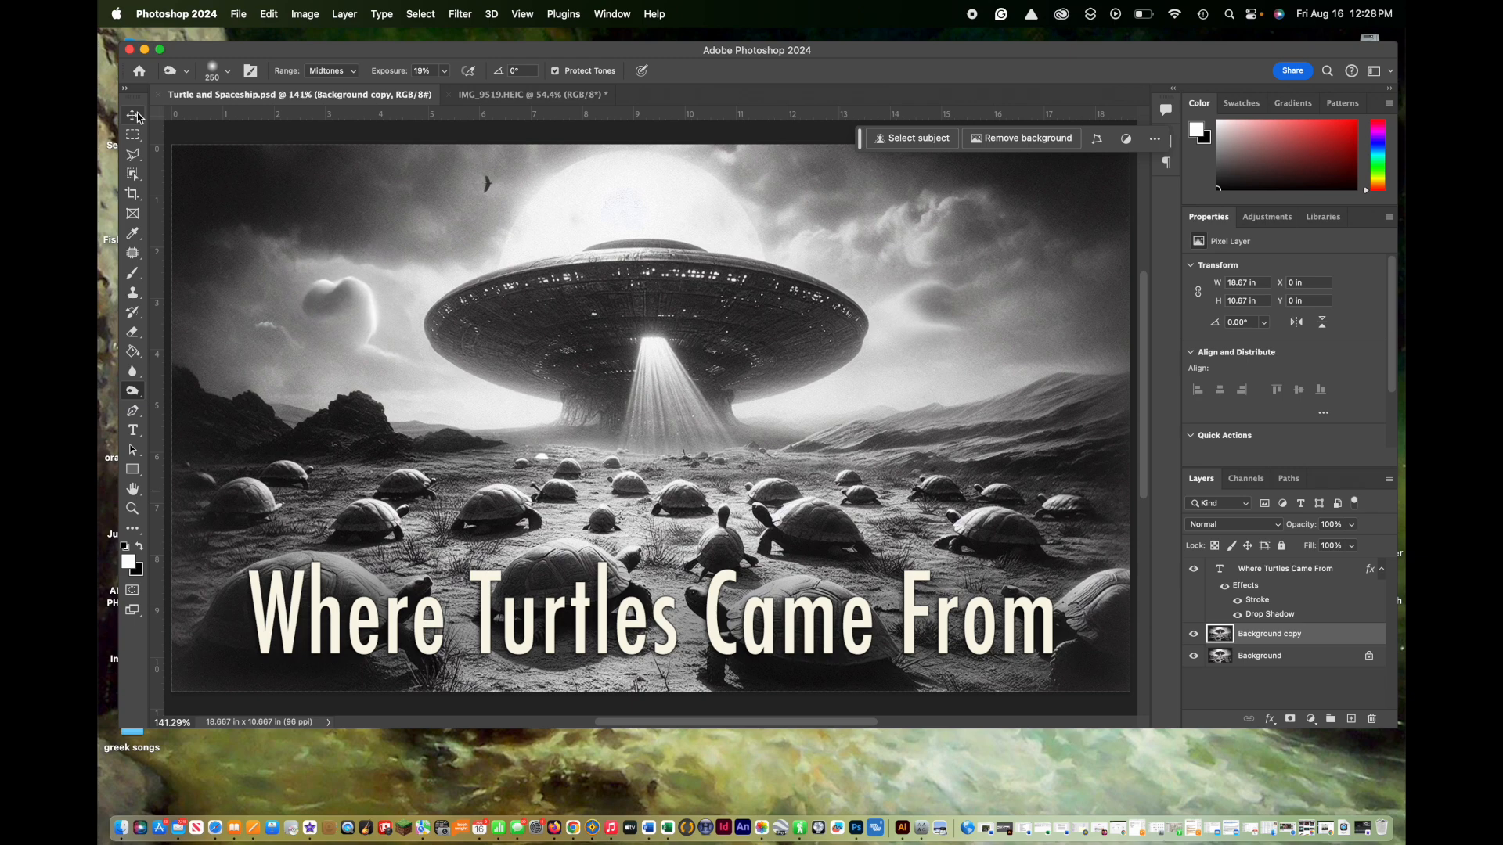
pyautogui.click(238, 13)
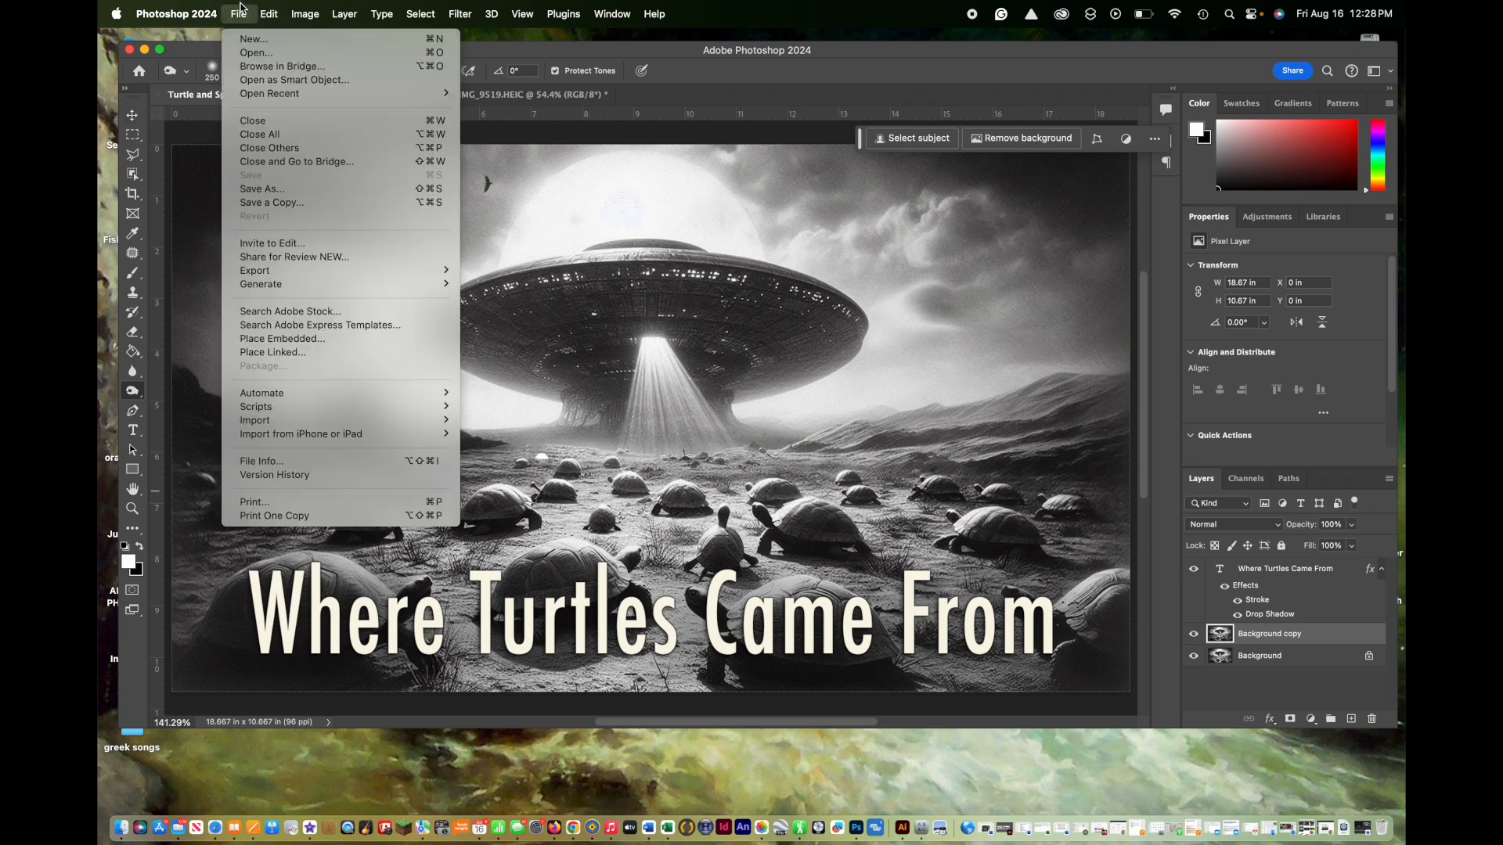
pyautogui.moveTo(267, 271)
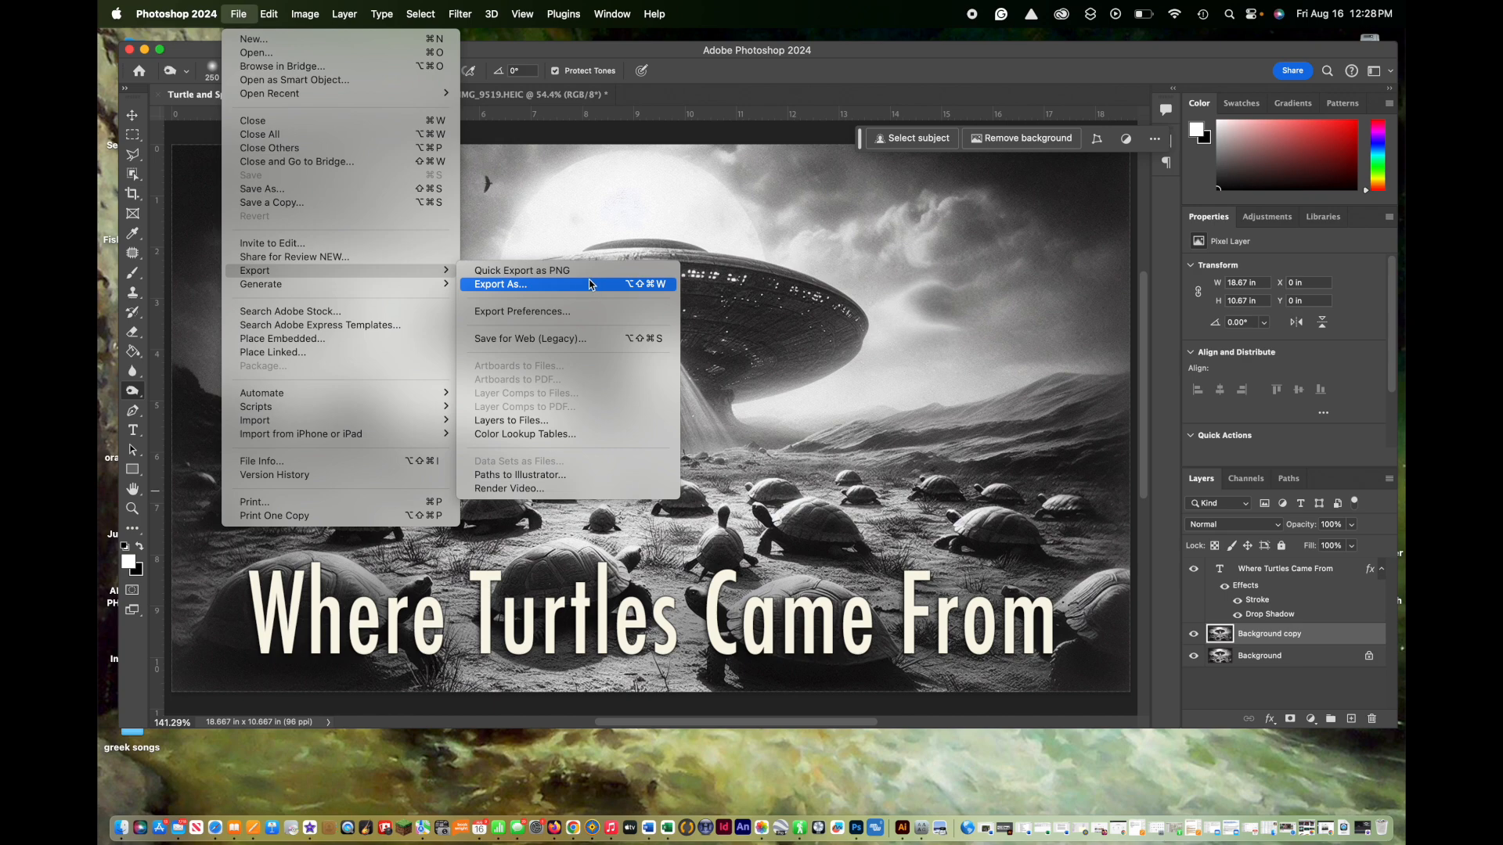
pyautogui.click(492, 286)
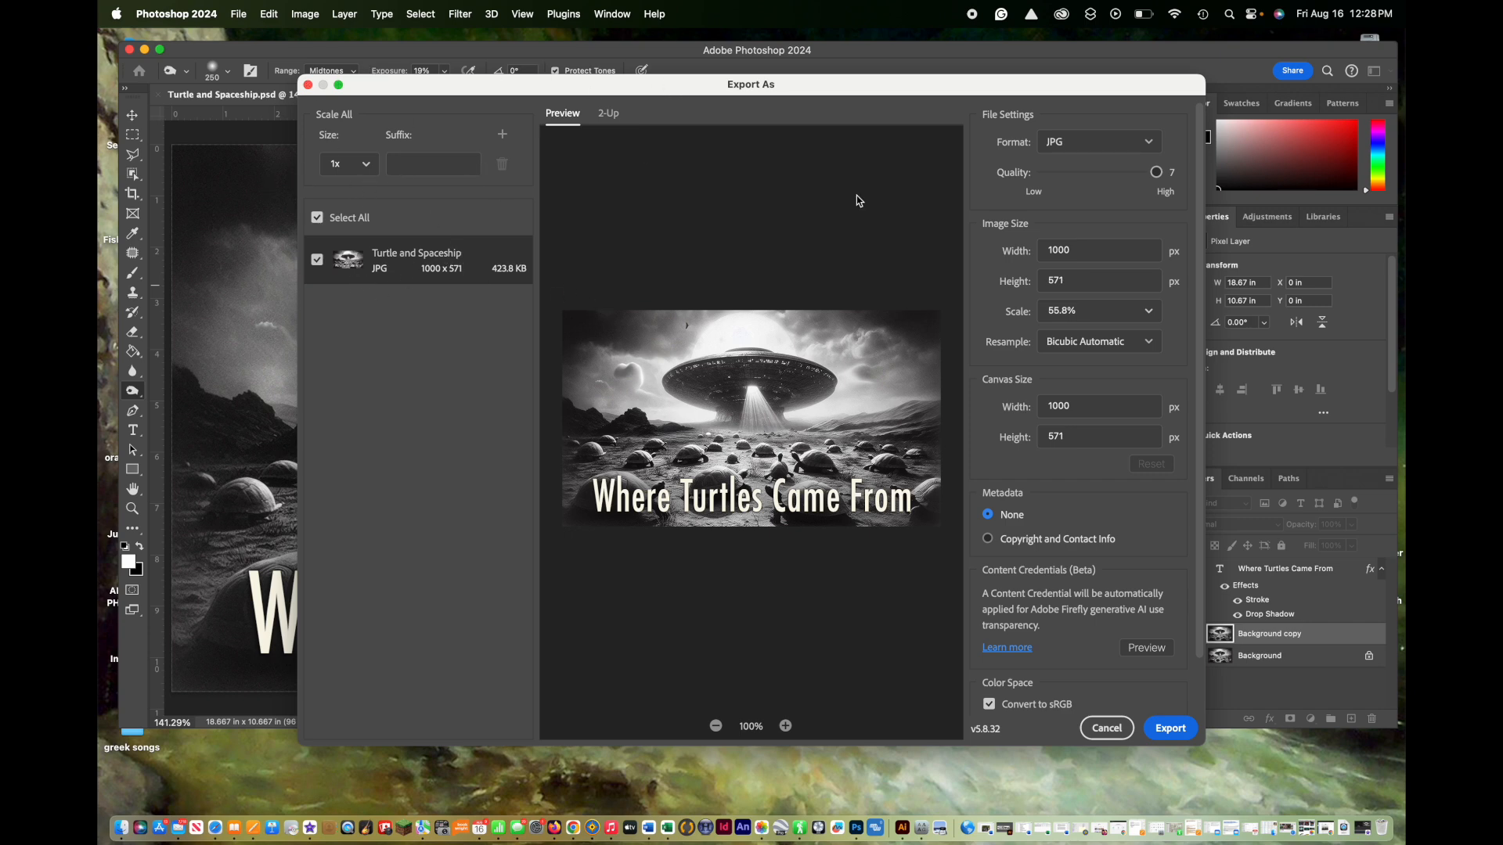
pyautogui.click(1150, 147)
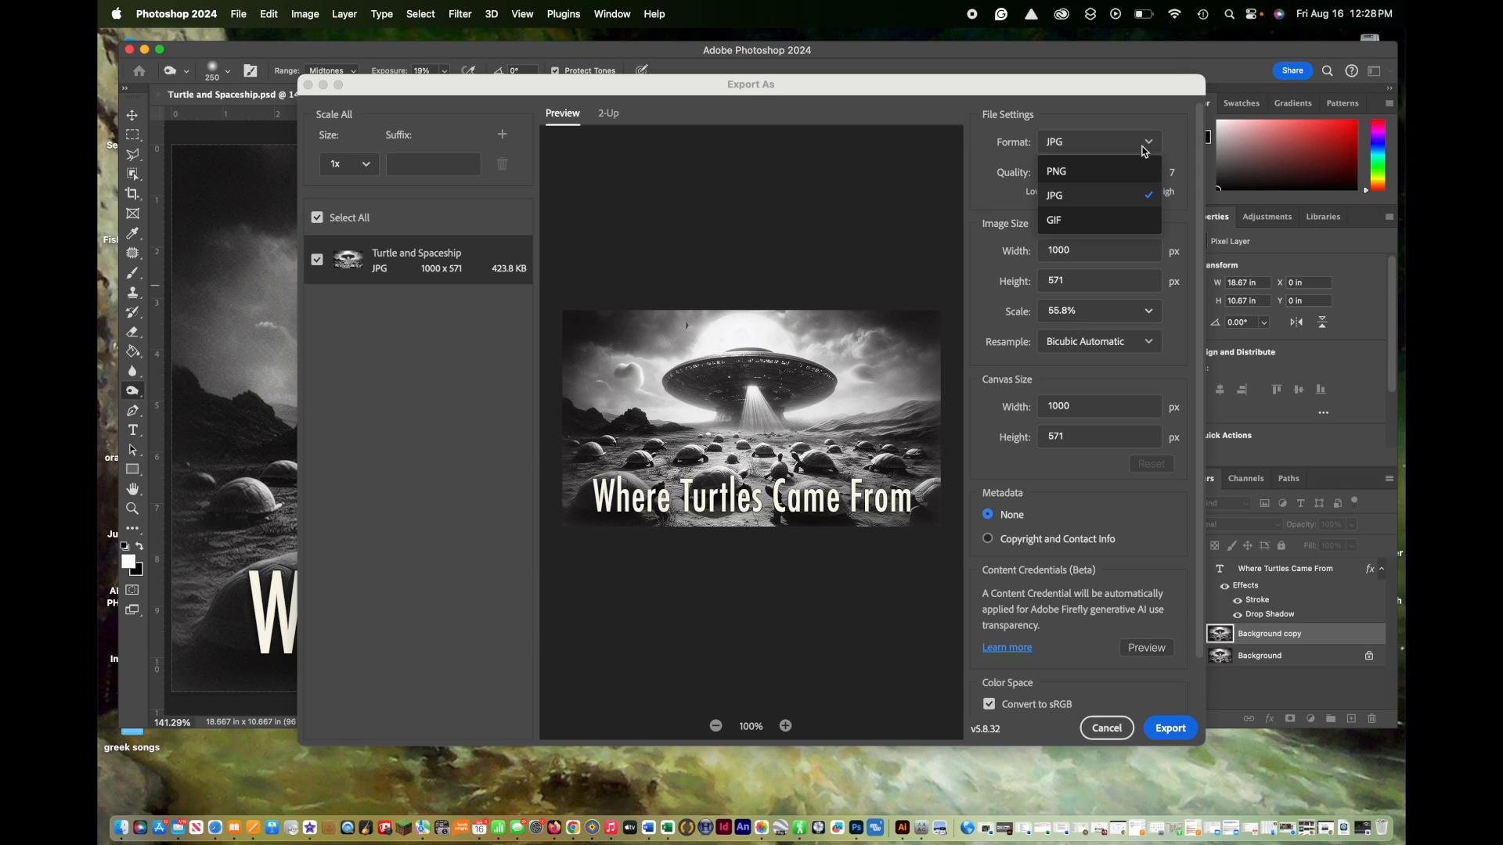
pyautogui.click(1076, 197)
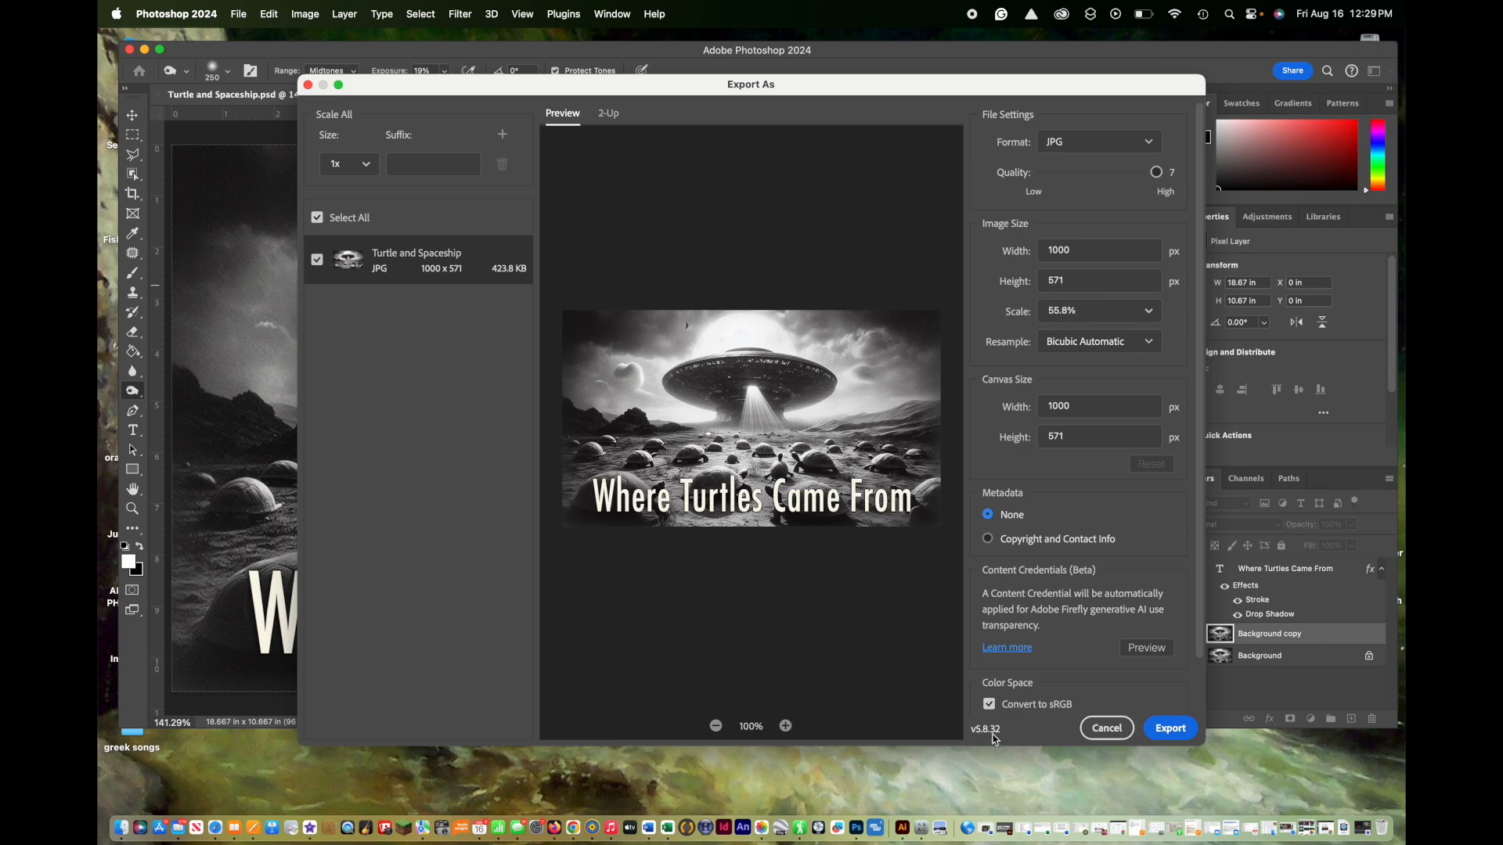
pyautogui.click(1171, 729)
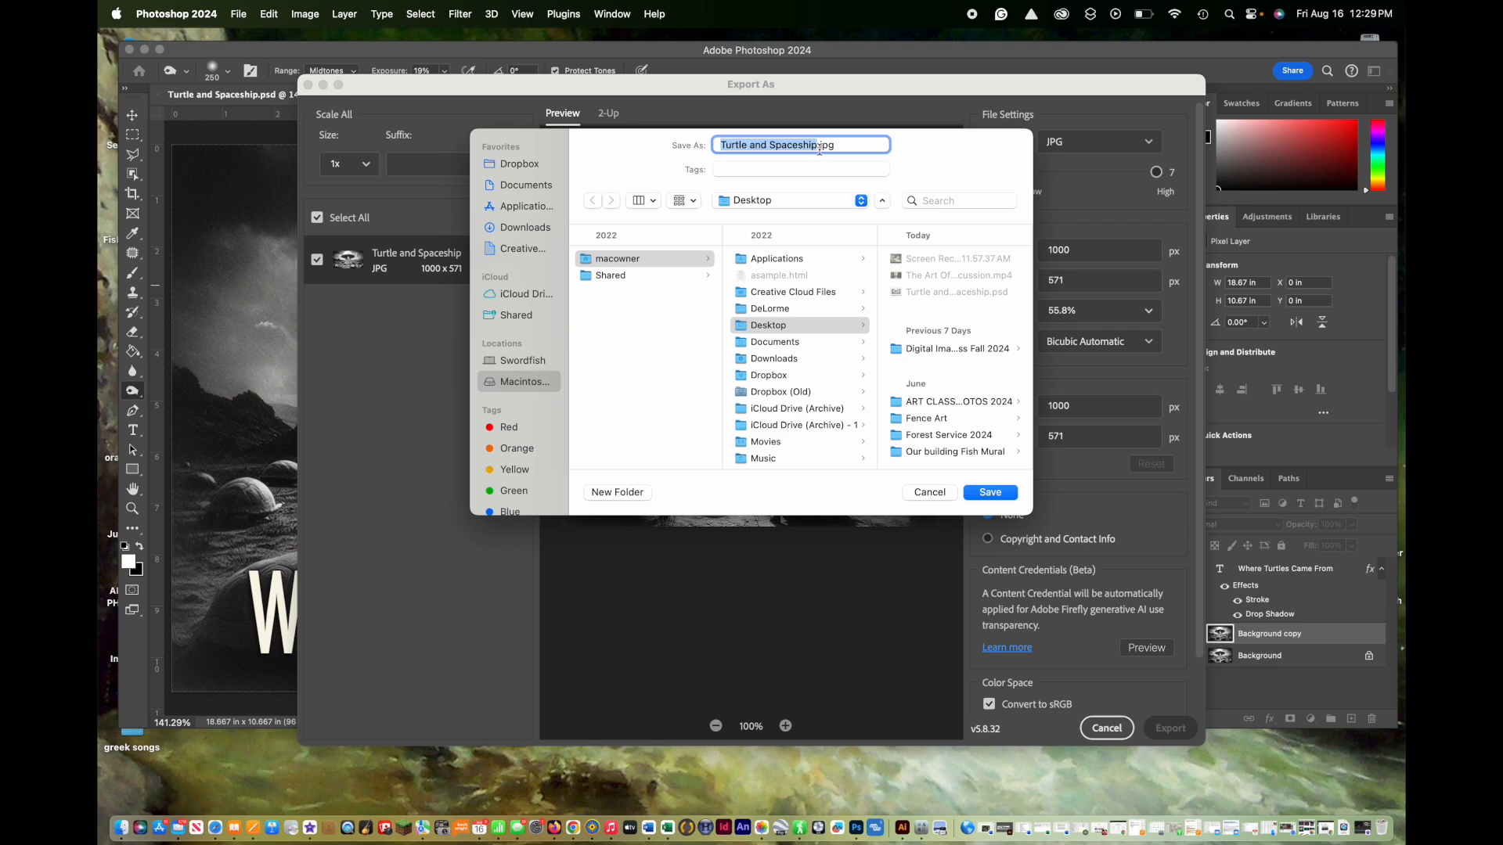
pyautogui.click(1000, 496)
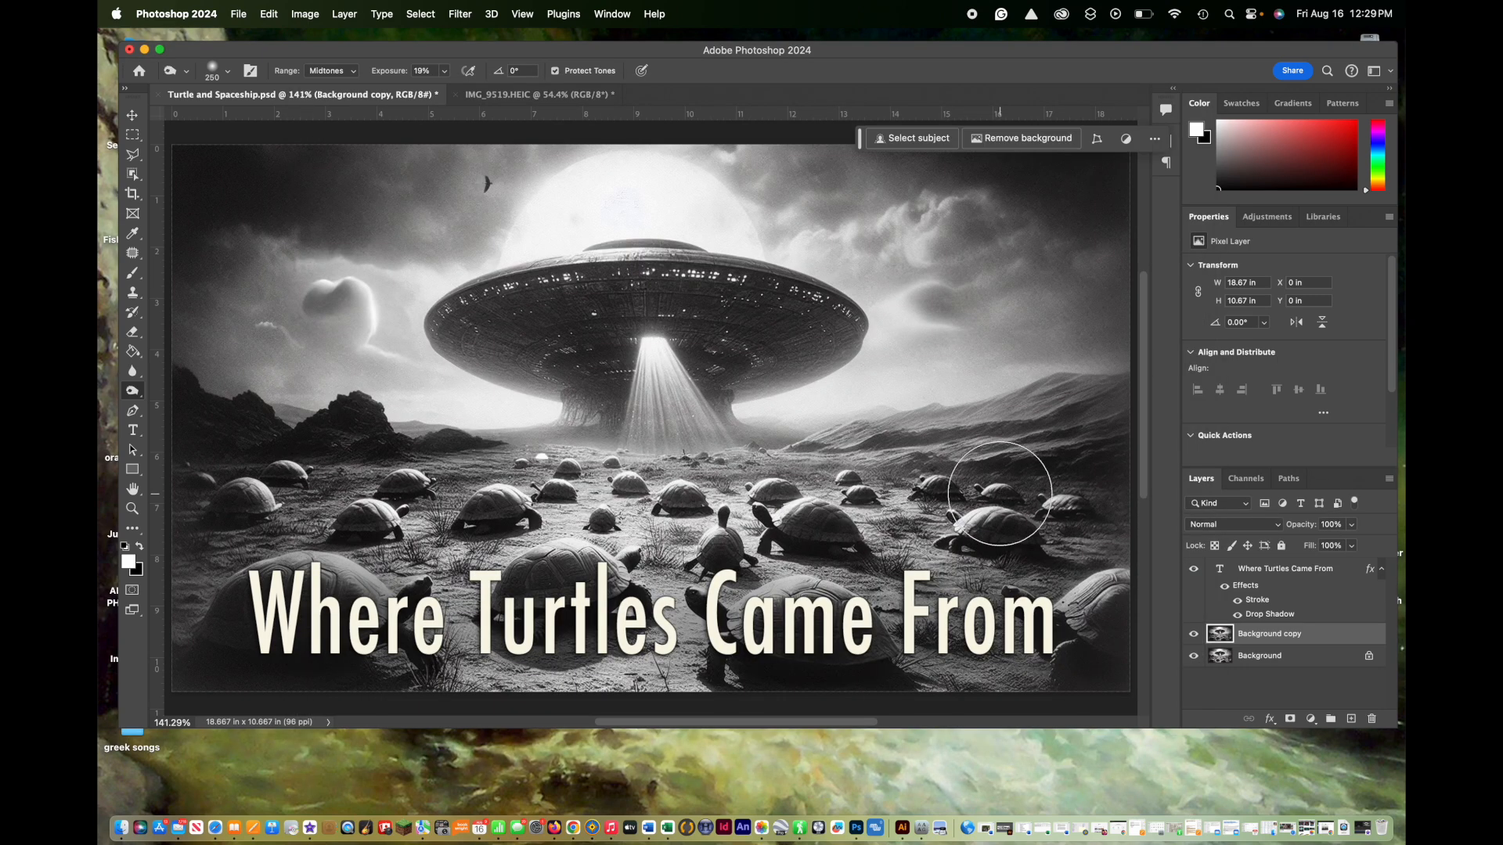